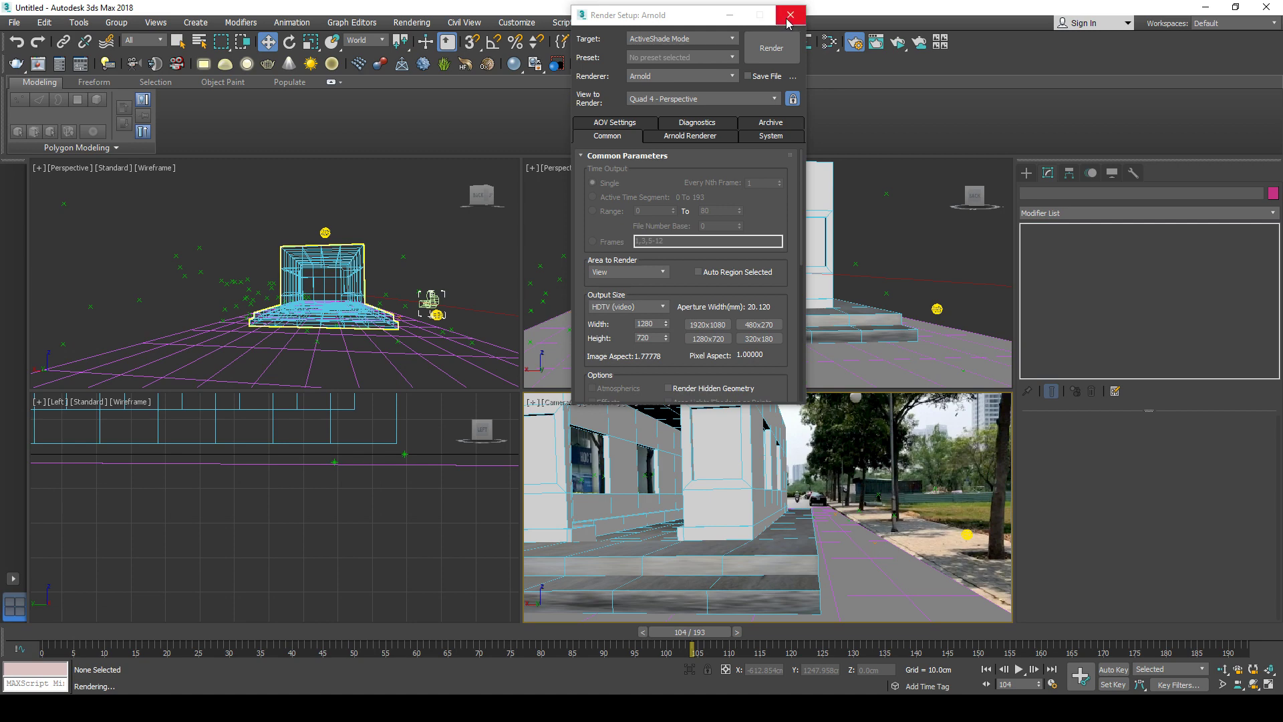
Close the render settings and reposition the ActiveShade window to inspect the building against the street background.
click(790, 15)
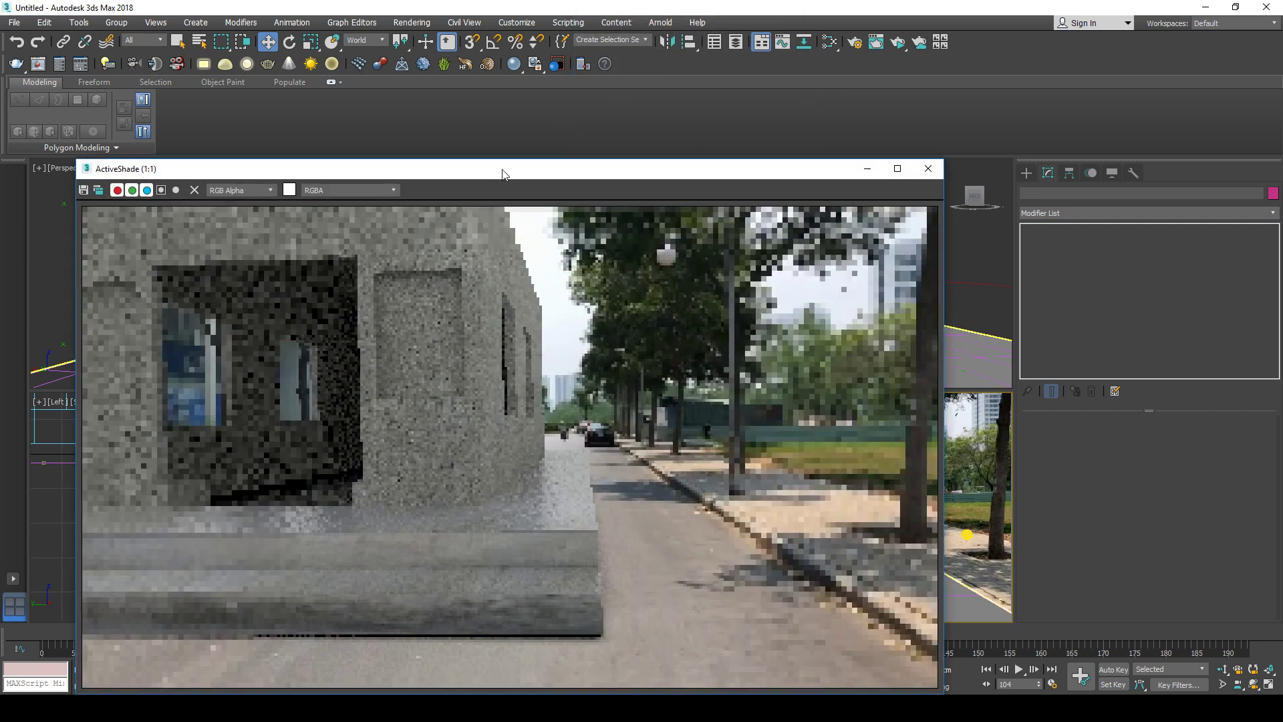
drag(521, 171, 274, 119)
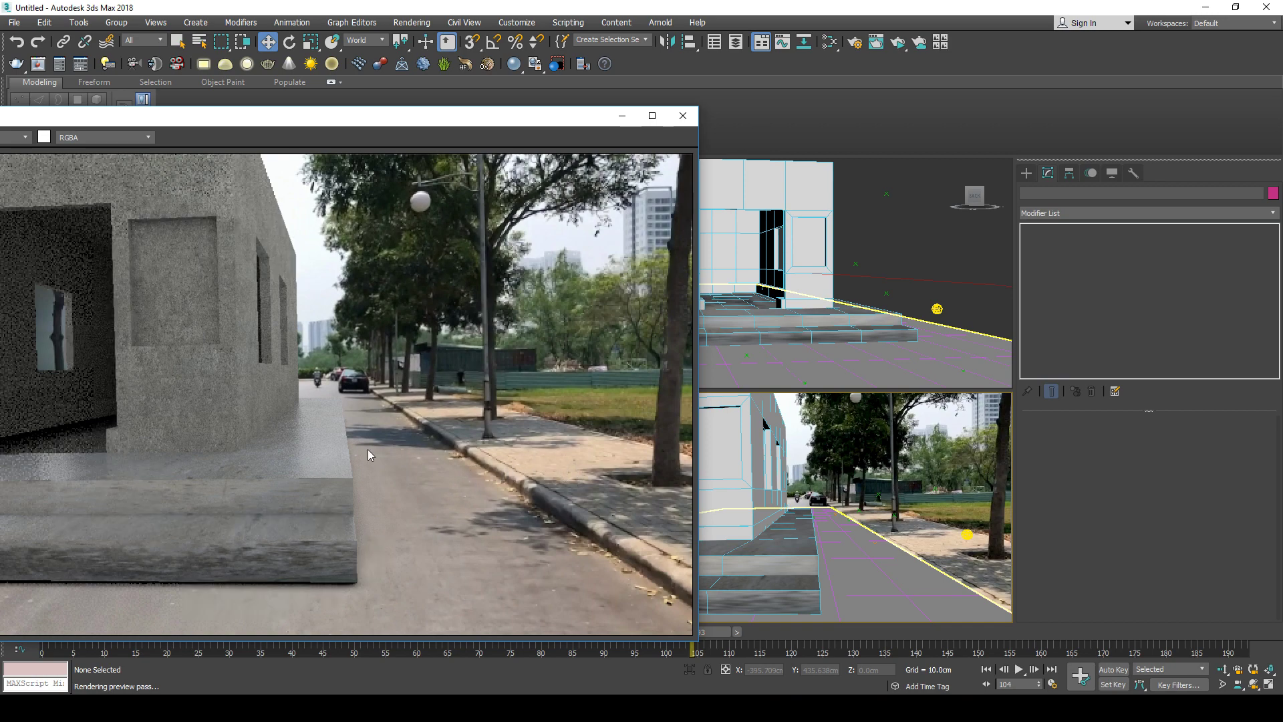
drag(440, 117, 710, 224)
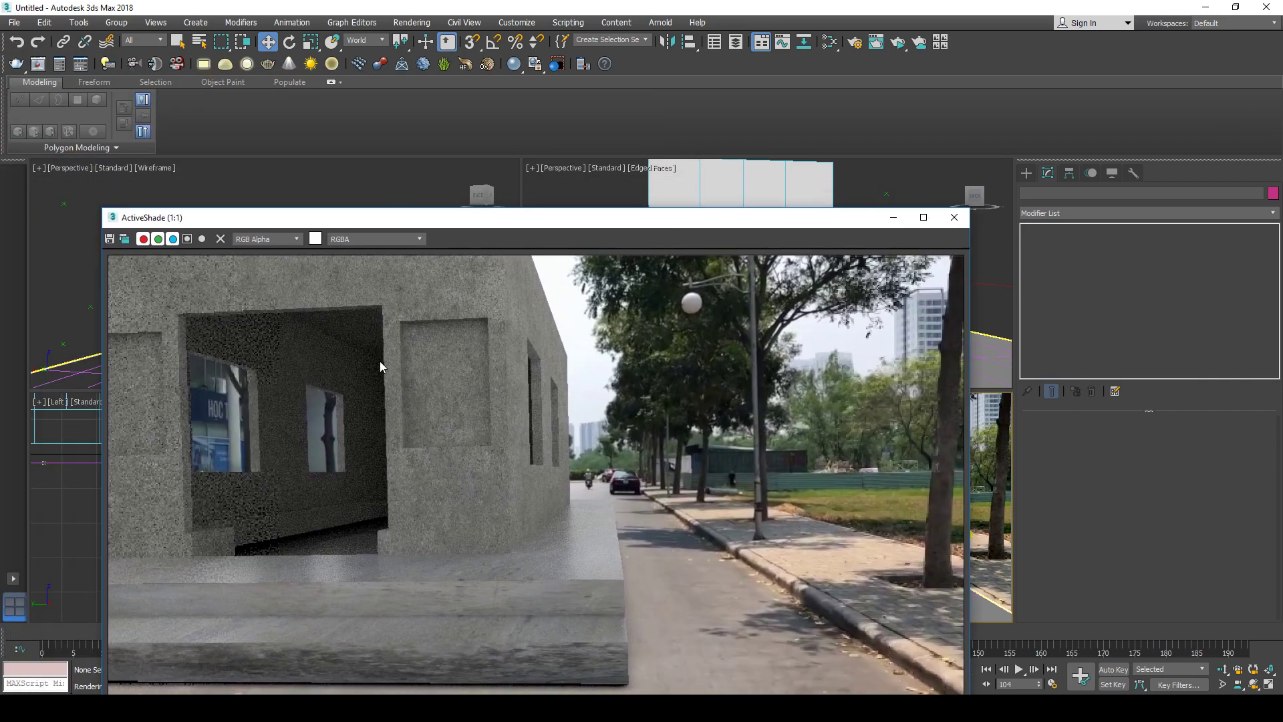
Set the render output size to 480x270 and restart the ActiveShade render of Camera01.
key(F10)
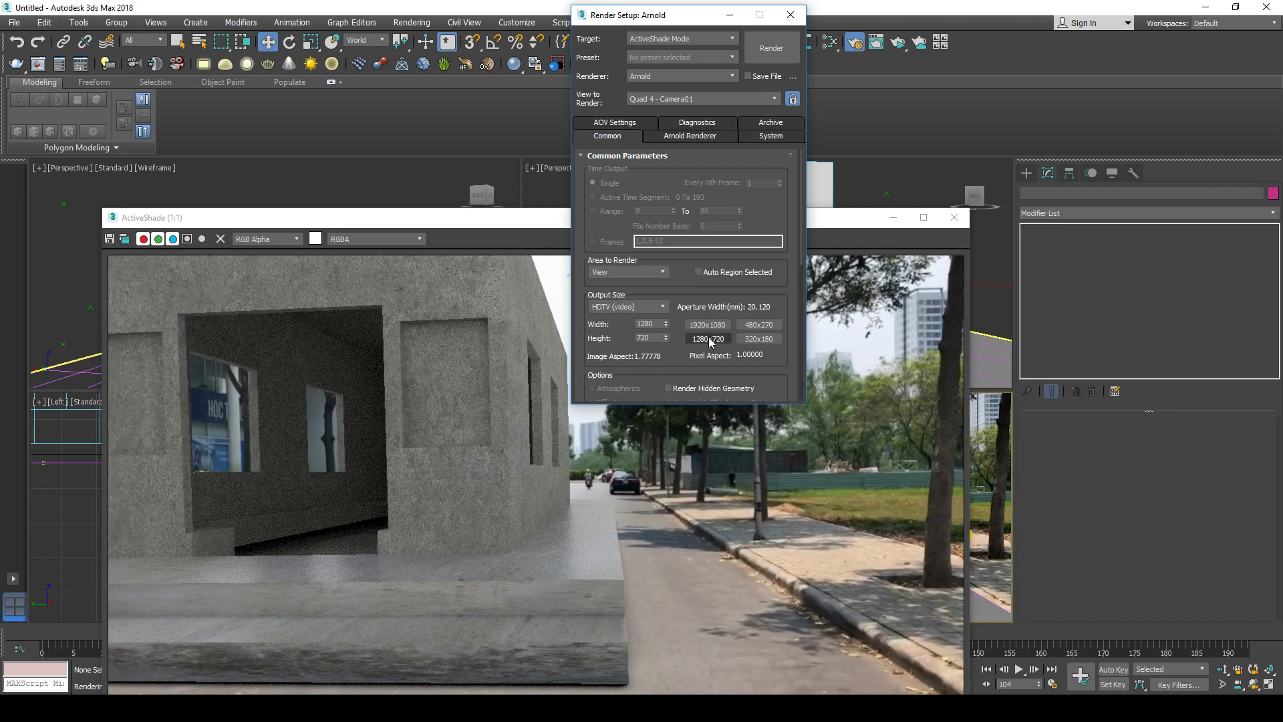
click(758, 324)
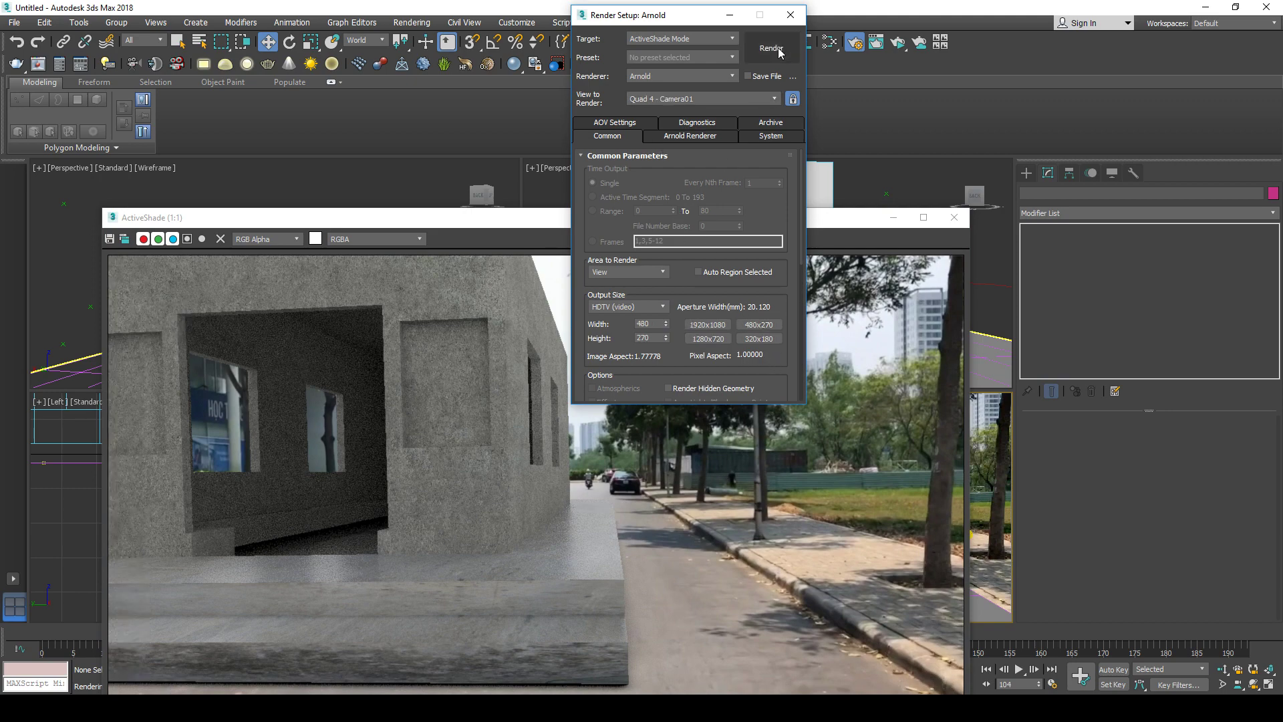
click(772, 47)
drag(315, 218, 275, 202)
click(639, 335)
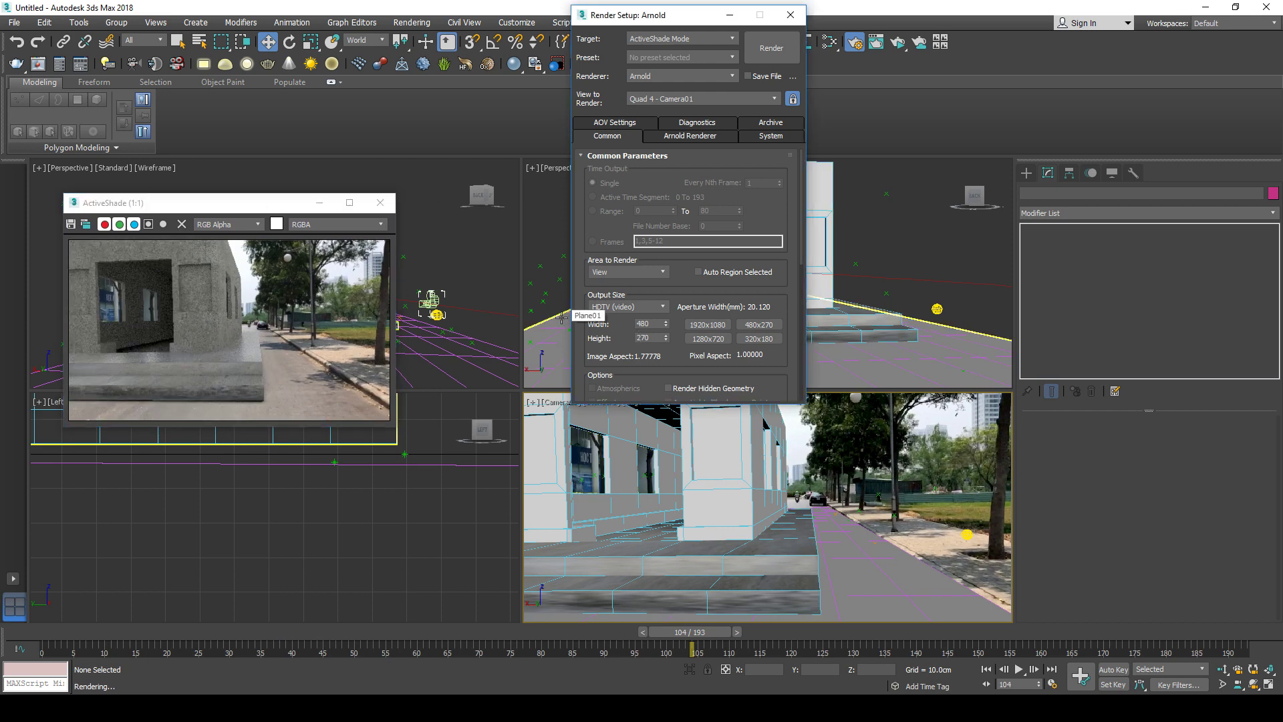
Set the render output width to 600 and restart the ActiveShade render.
double_click(643, 323)
text(600)
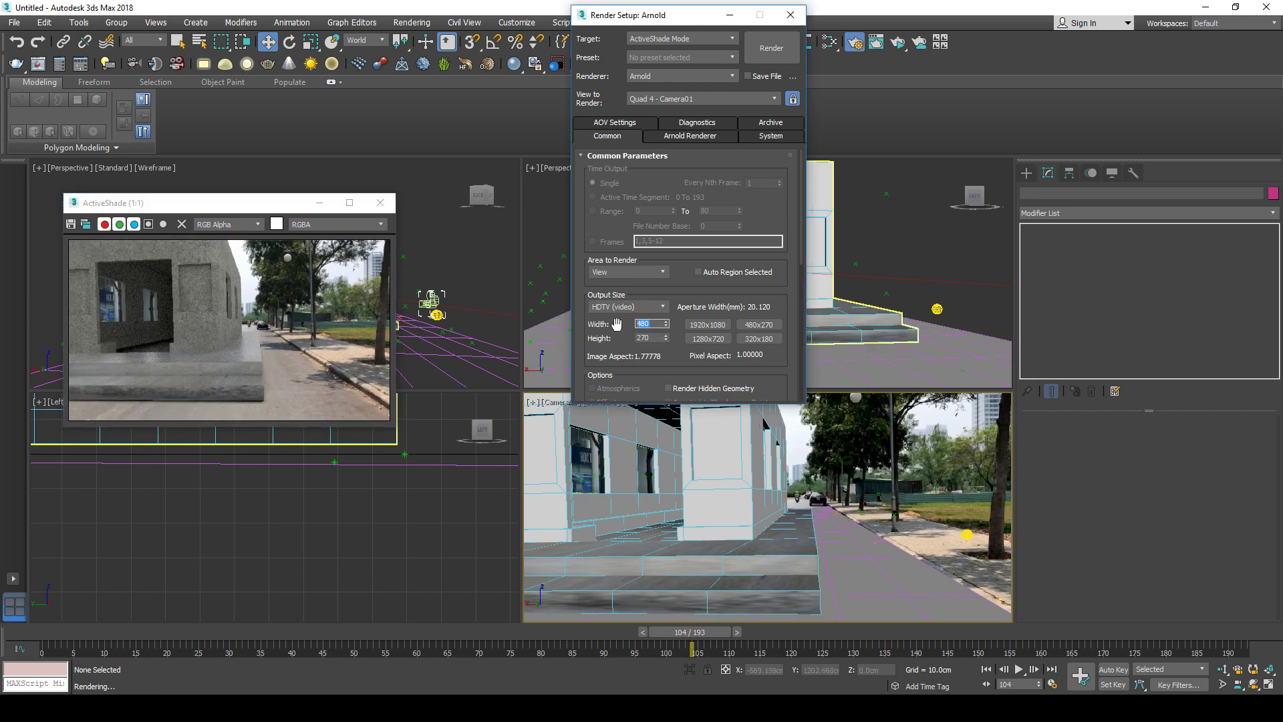
click(765, 49)
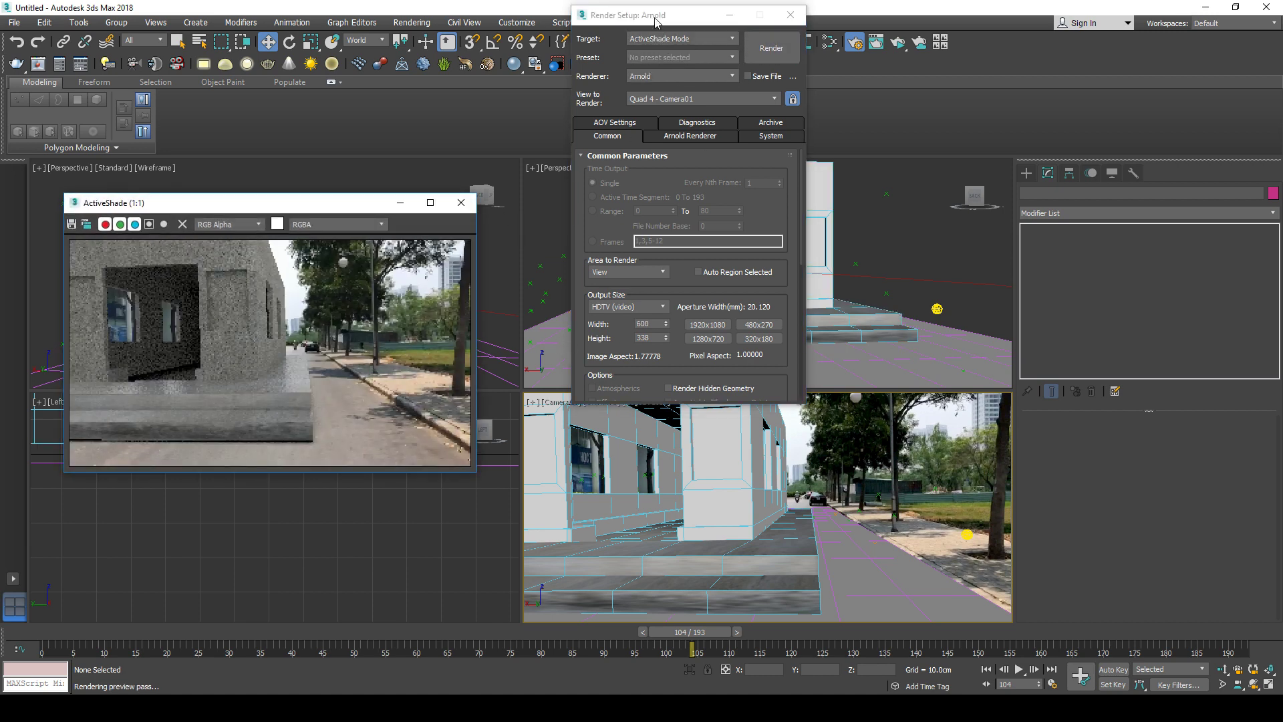
Arrange the render settings and ActiveShade windows clear of the light parameters, and select the distant light above the building.
drag(655, 20, 1028, 177)
drag(352, 204, 880, 130)
click(325, 233)
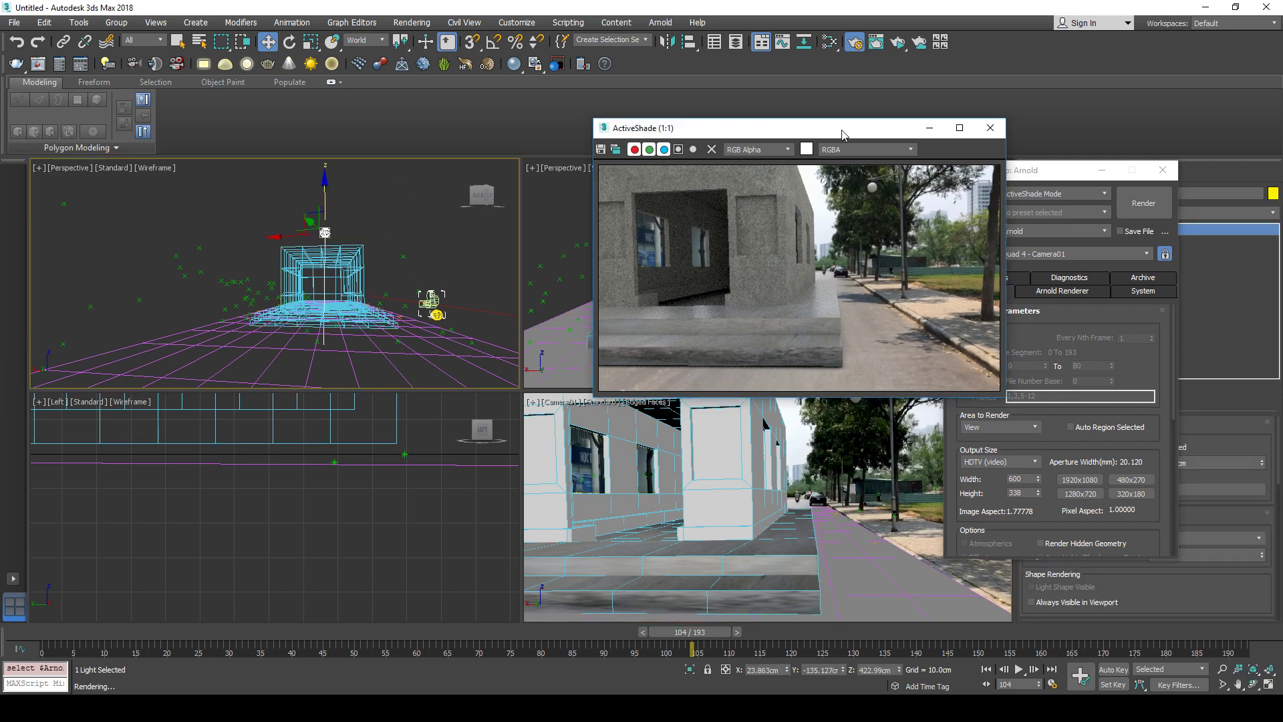
drag(843, 139, 745, 70)
drag(1064, 170, 274, 310)
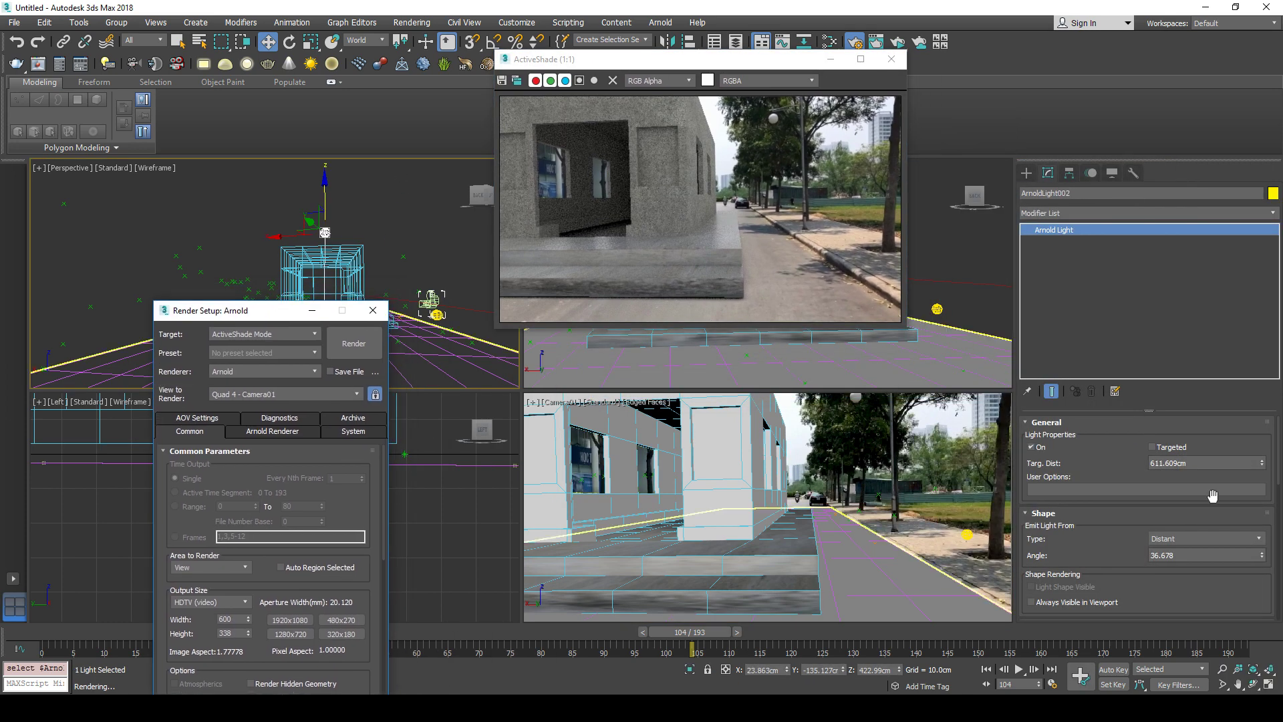
Raise the distant light's intensity to 11.344, check the ActiveShade preview, and deselect the light.
scroll(1216, 508, down, 5)
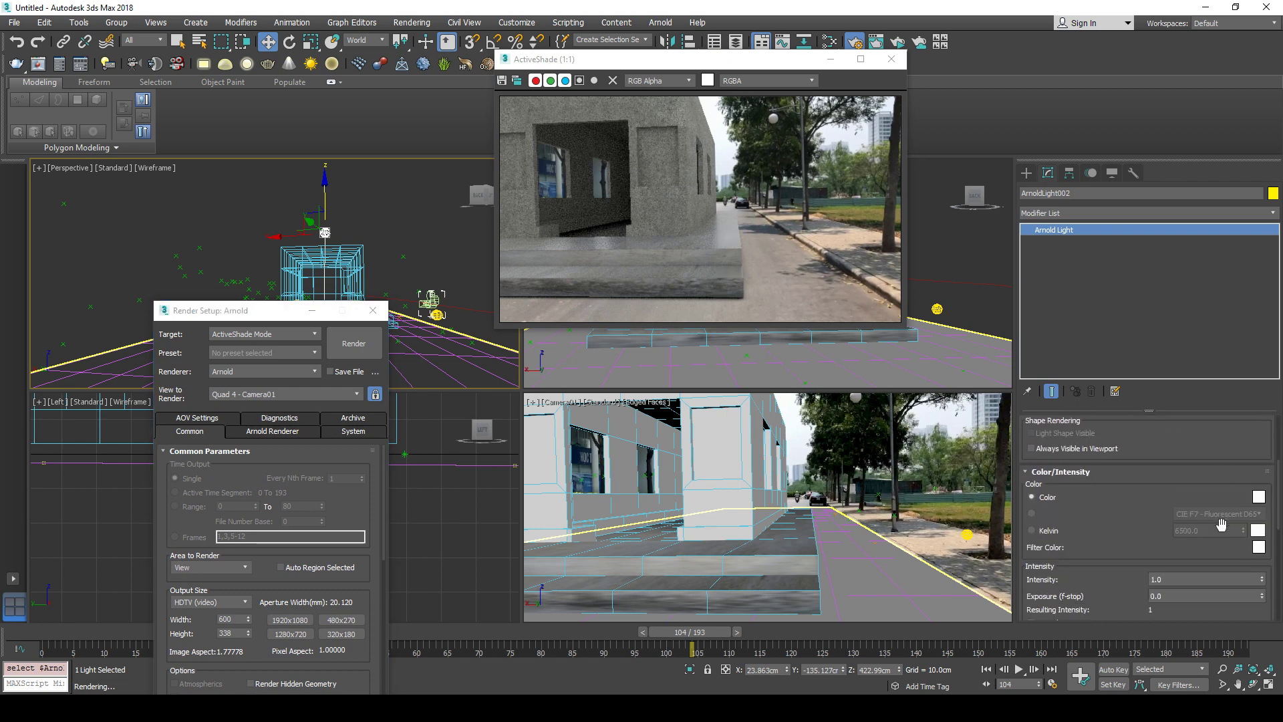
scroll(1222, 524, down, 2)
drag(1264, 521, 1221, 317)
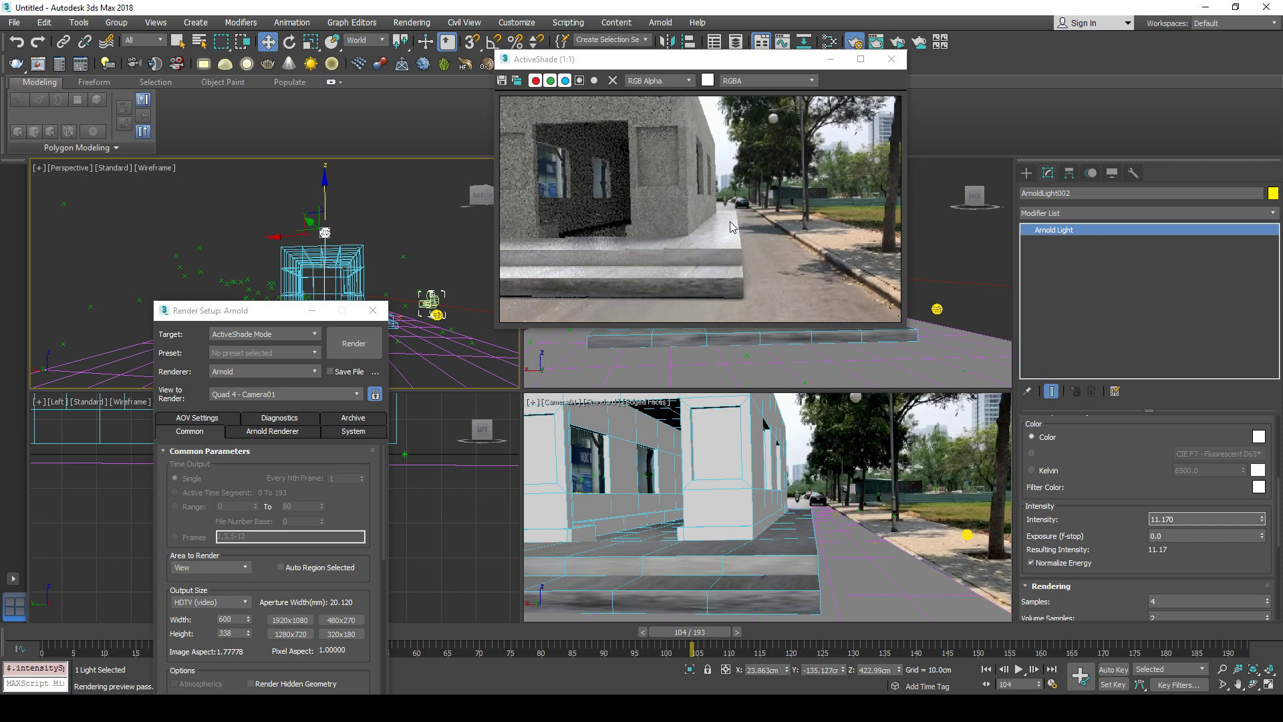
click(717, 126)
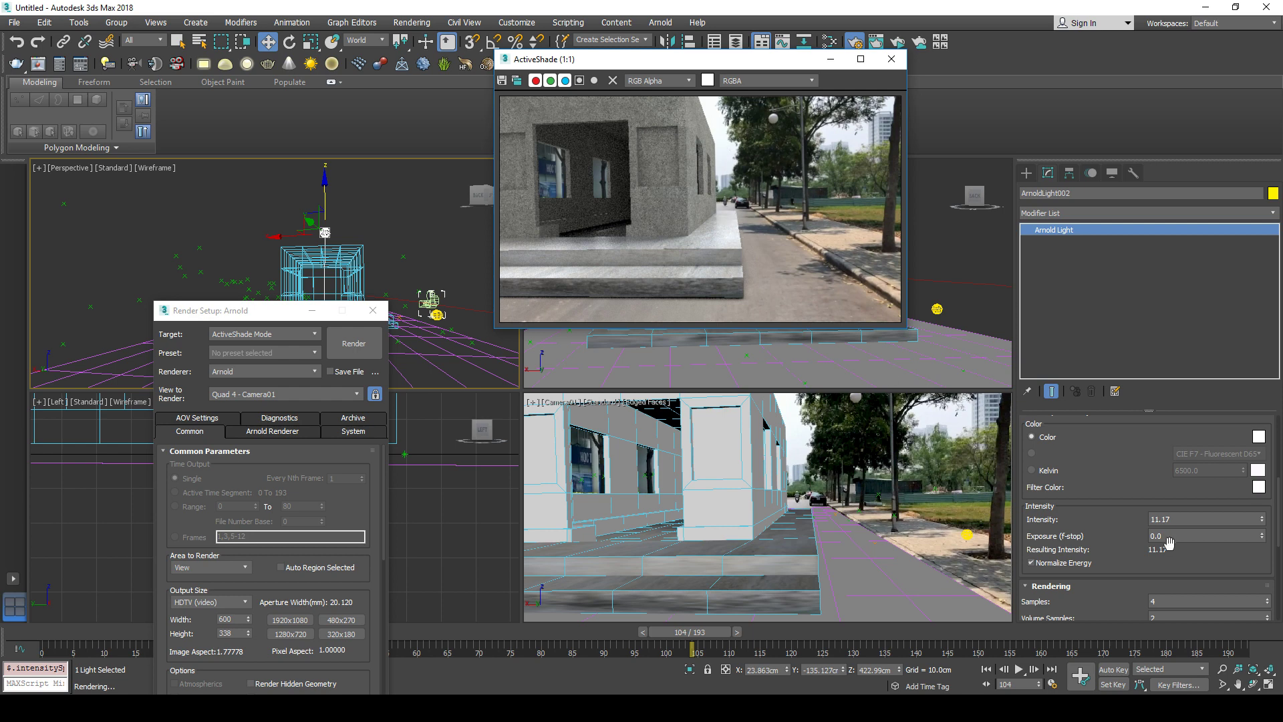
drag(1261, 521, 1261, 517)
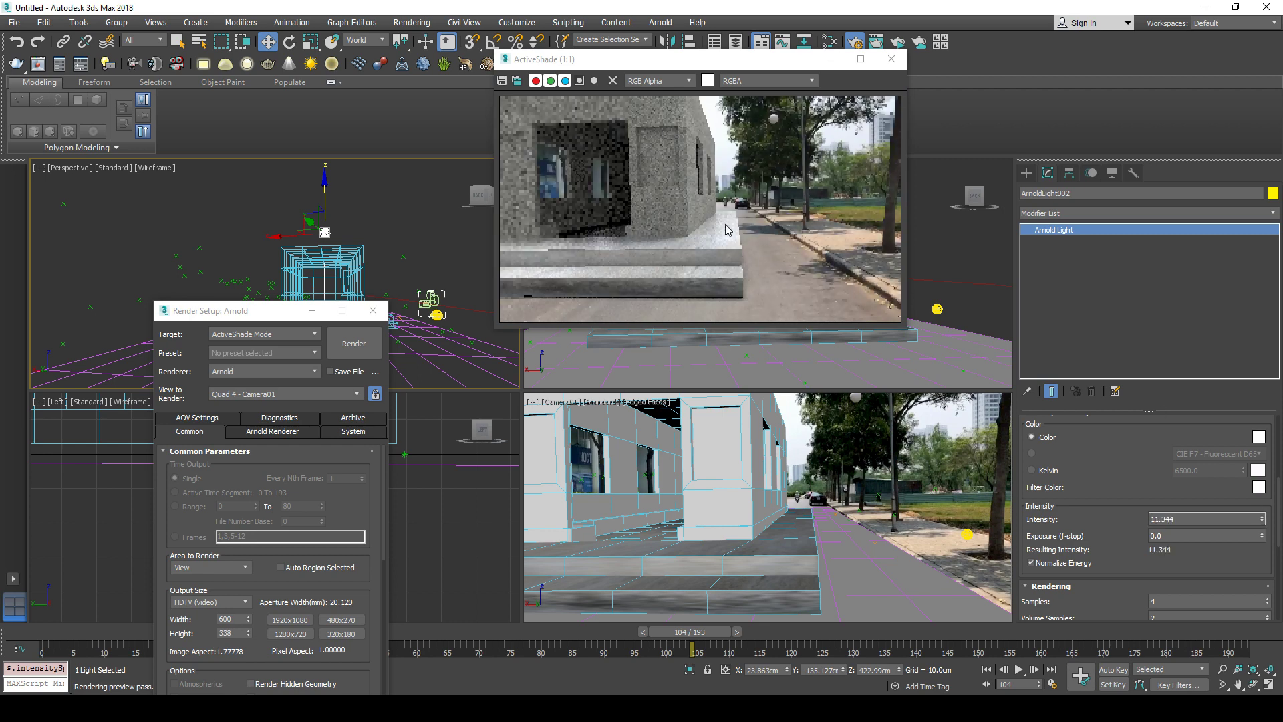
click(729, 257)
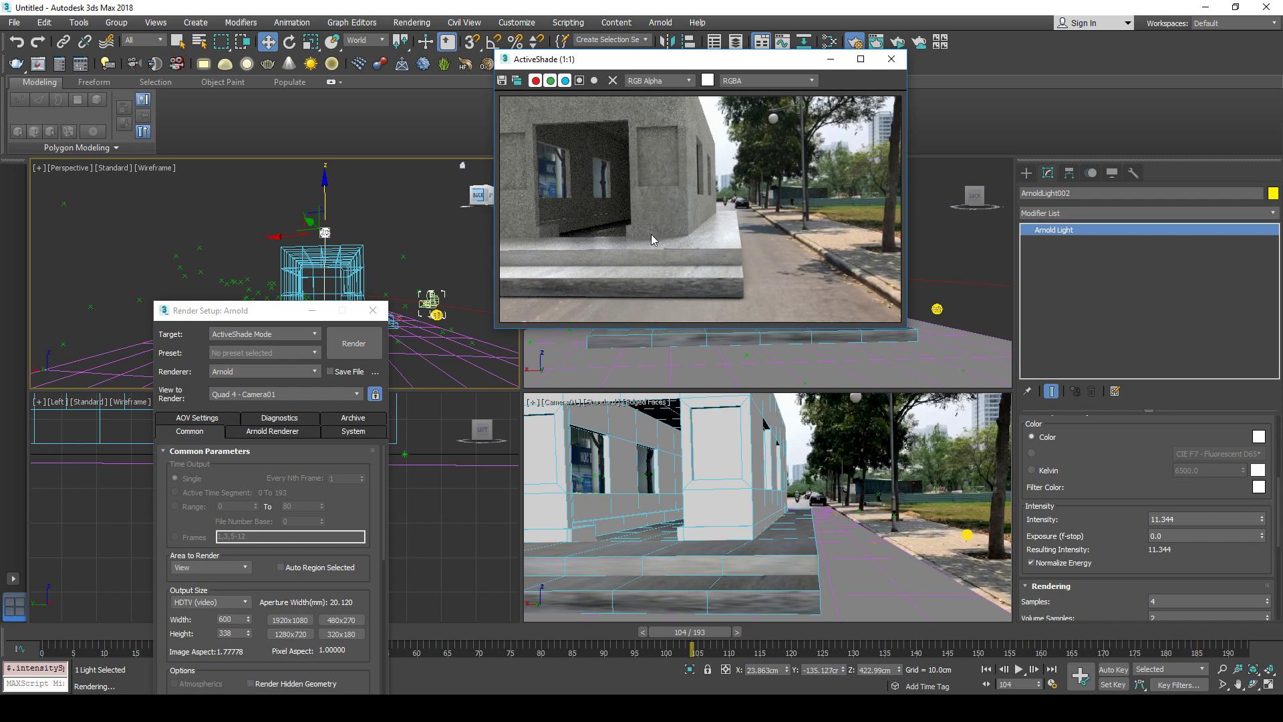
scroll(1276, 510, down, 1)
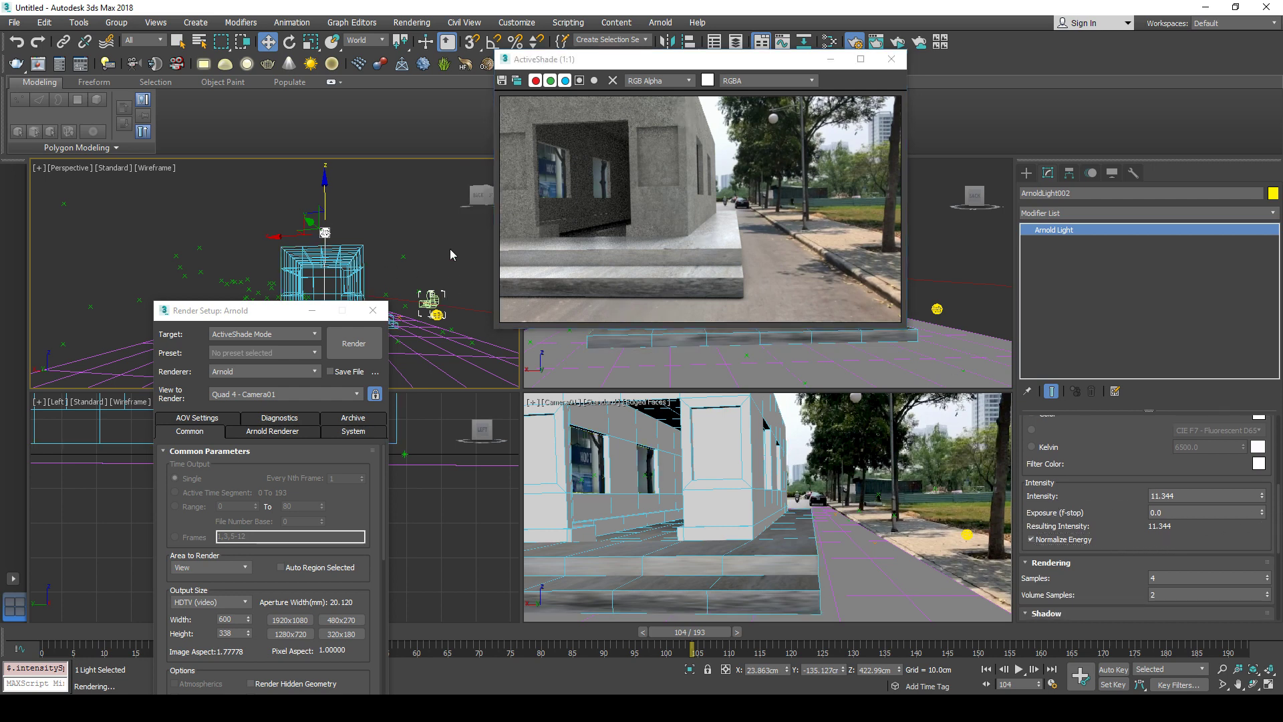
key(ctrl+d)
Select the skydome light beside the building and raise its intensity to 2.18.
click(937, 309)
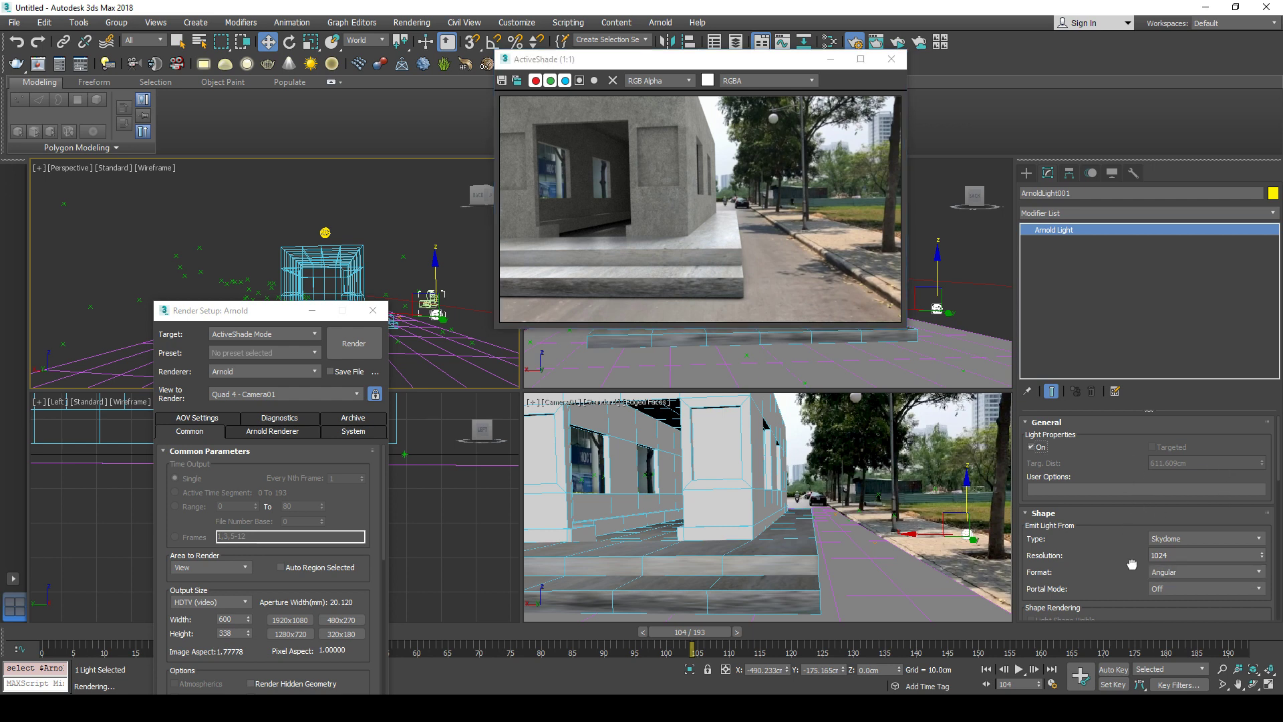
scroll(1143, 511, down, 4)
scroll(1143, 512, down, 5)
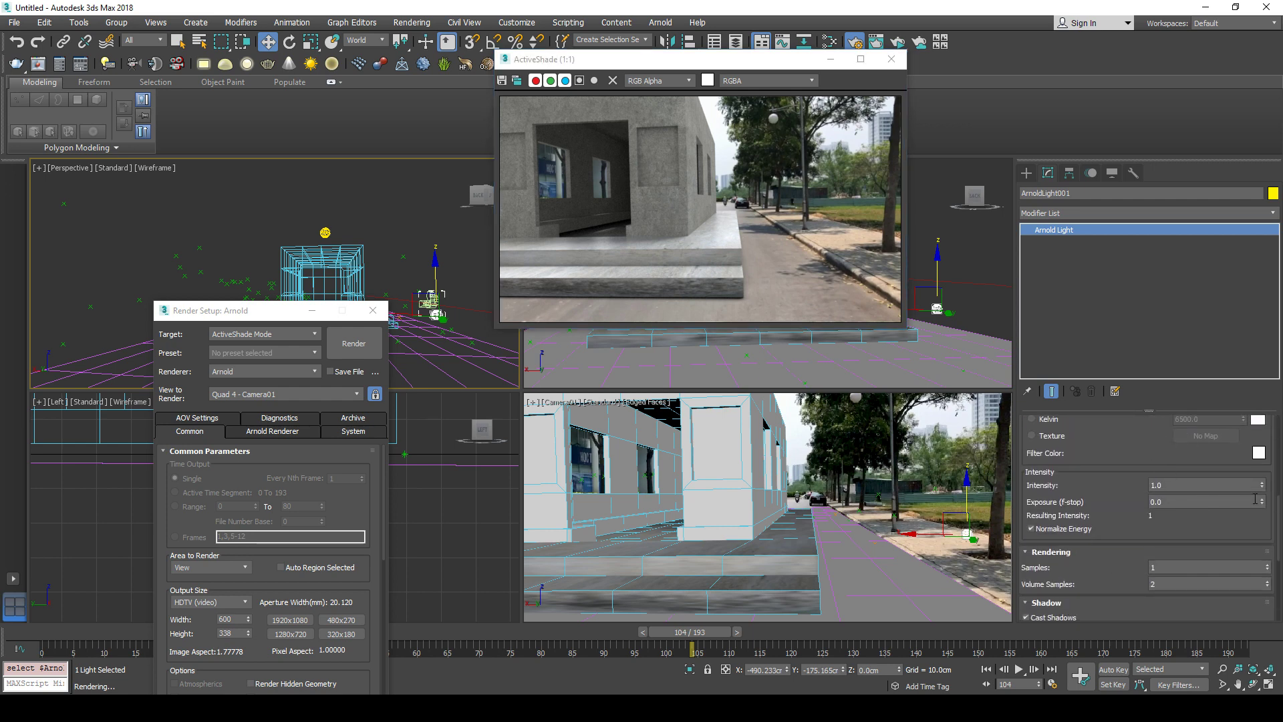
drag(1263, 485, 1263, 411)
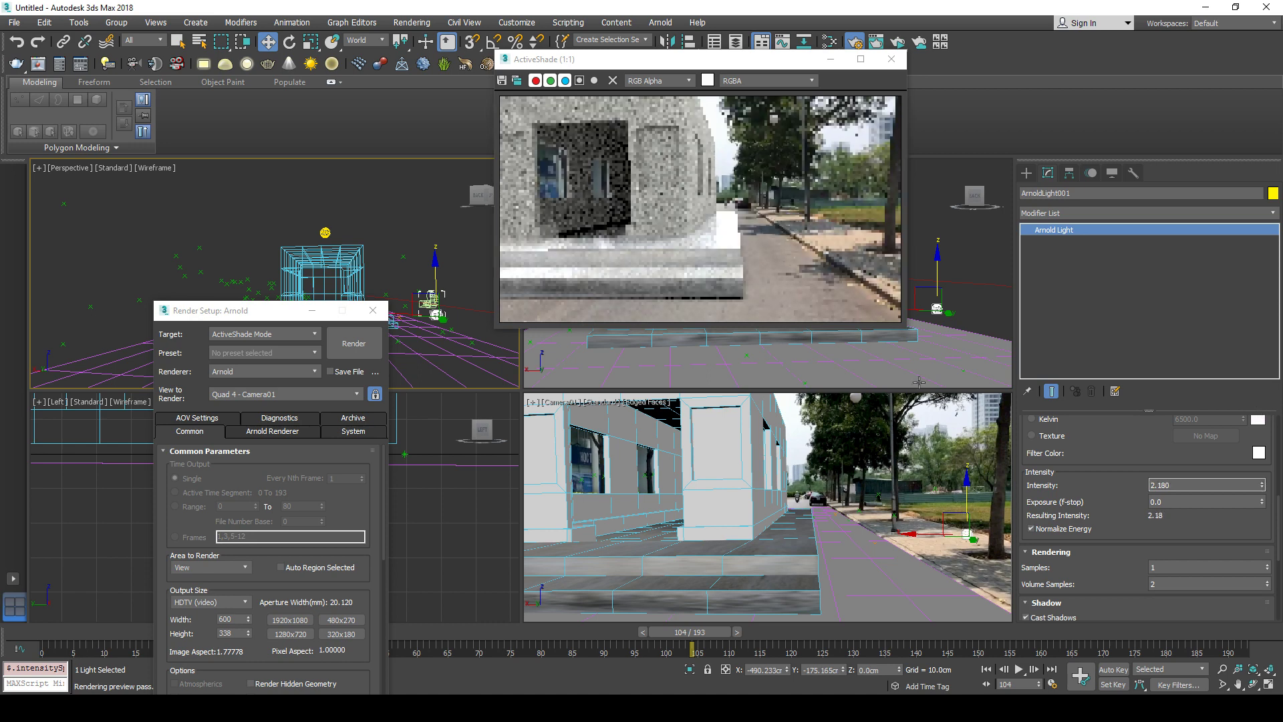
click(752, 204)
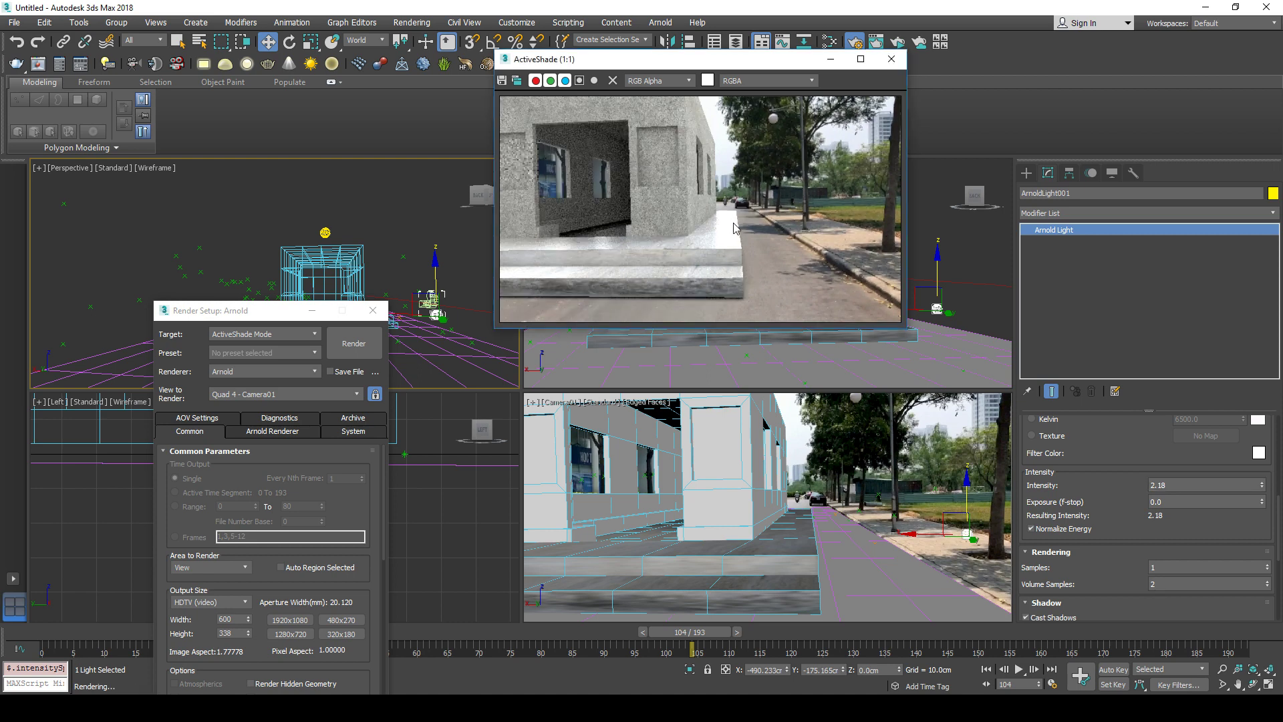
Select the distant light above the building again and lower its intensity to 1.678.
click(324, 232)
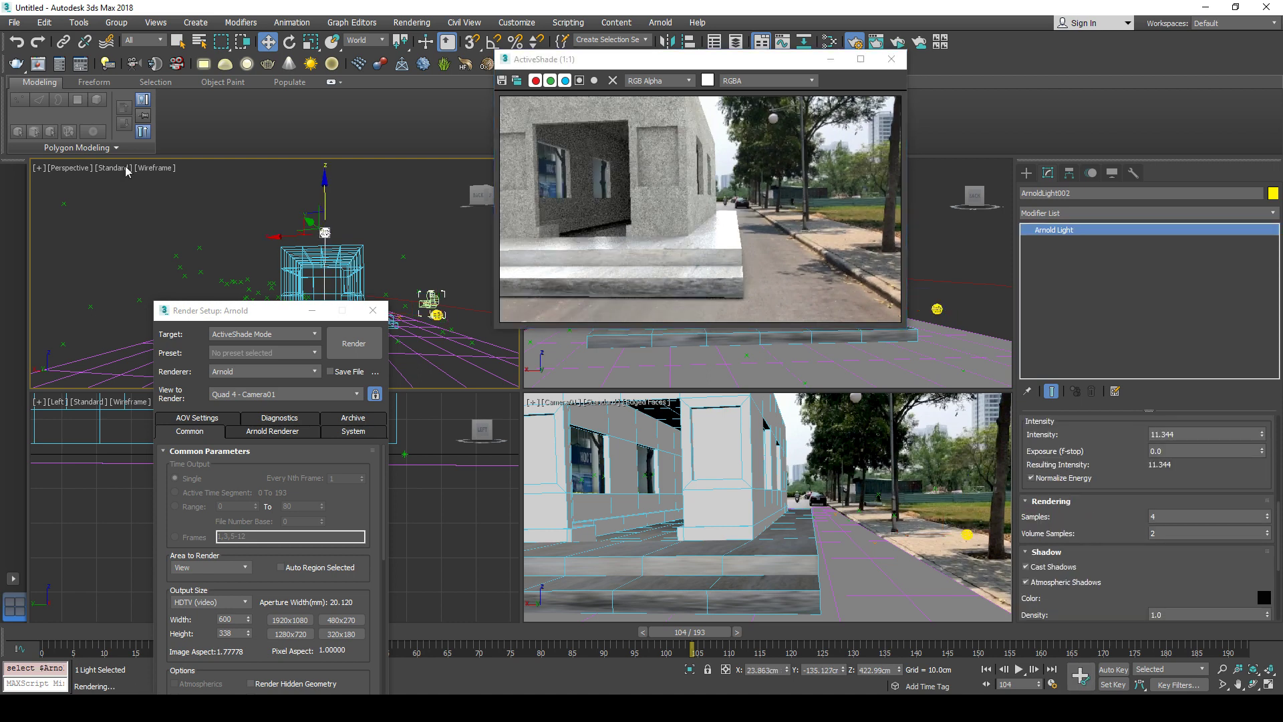
scroll(1091, 536, up, 10)
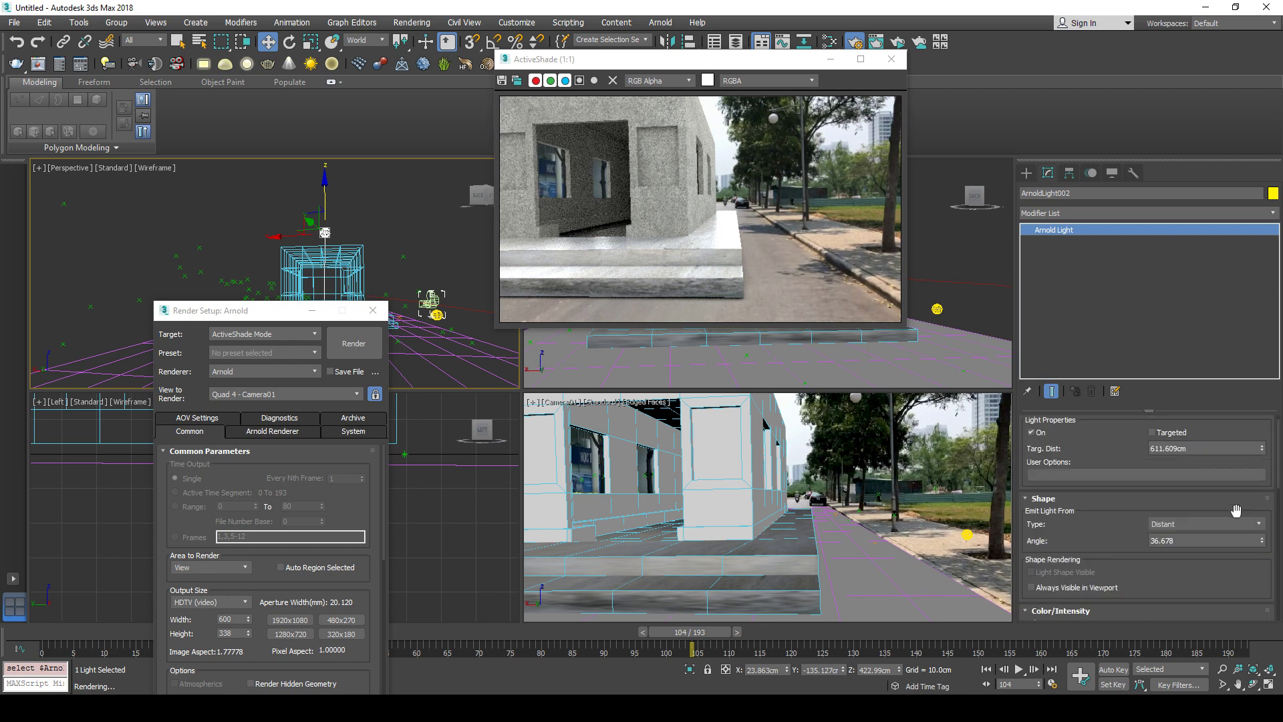
scroll(1235, 510, down, 1)
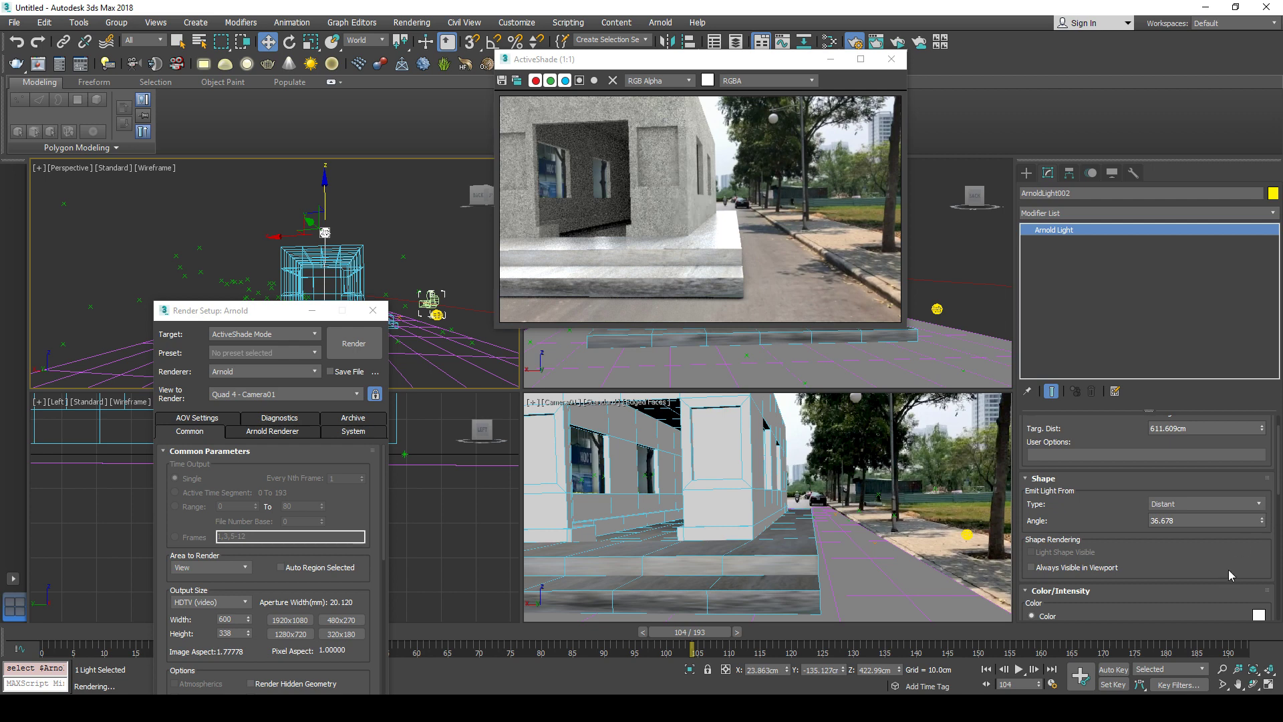
drag(1229, 569, 1208, 439)
scroll(1139, 540, down, 1)
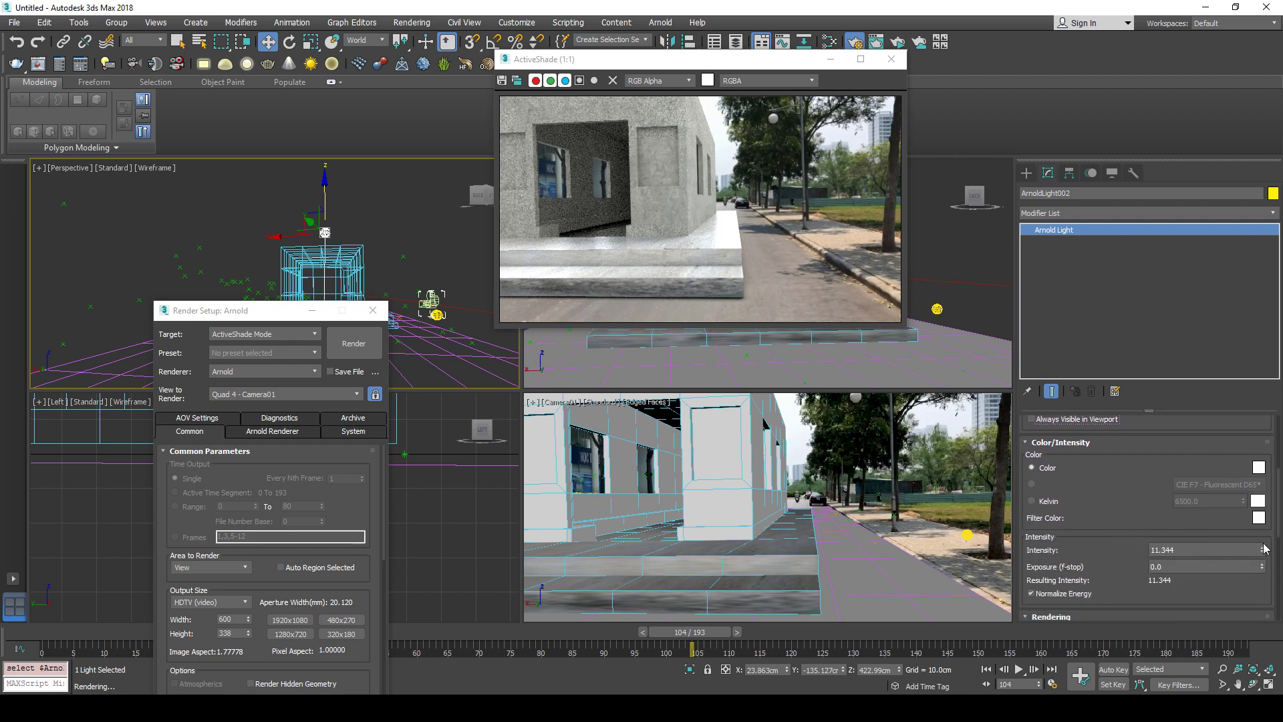
drag(1263, 554, 1267, 606)
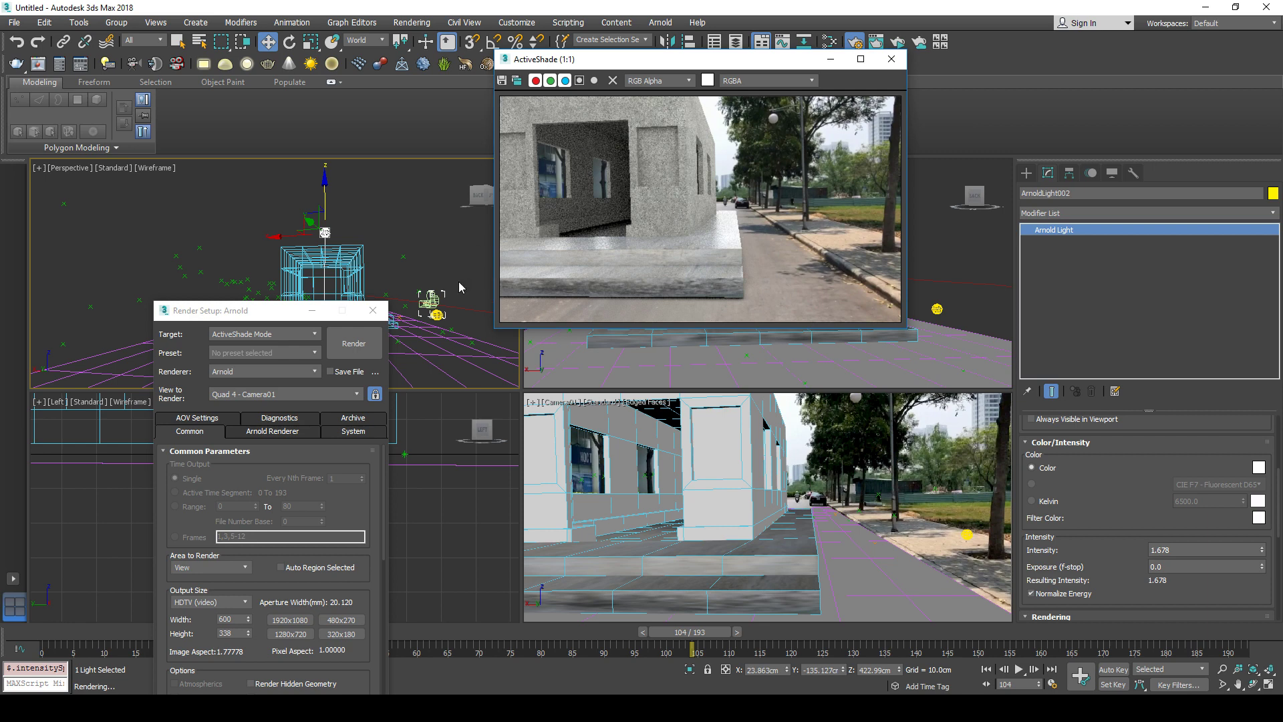
Set the skydome light's rendering samples to 4 and check the noise in the ActiveShade preview.
click(436, 313)
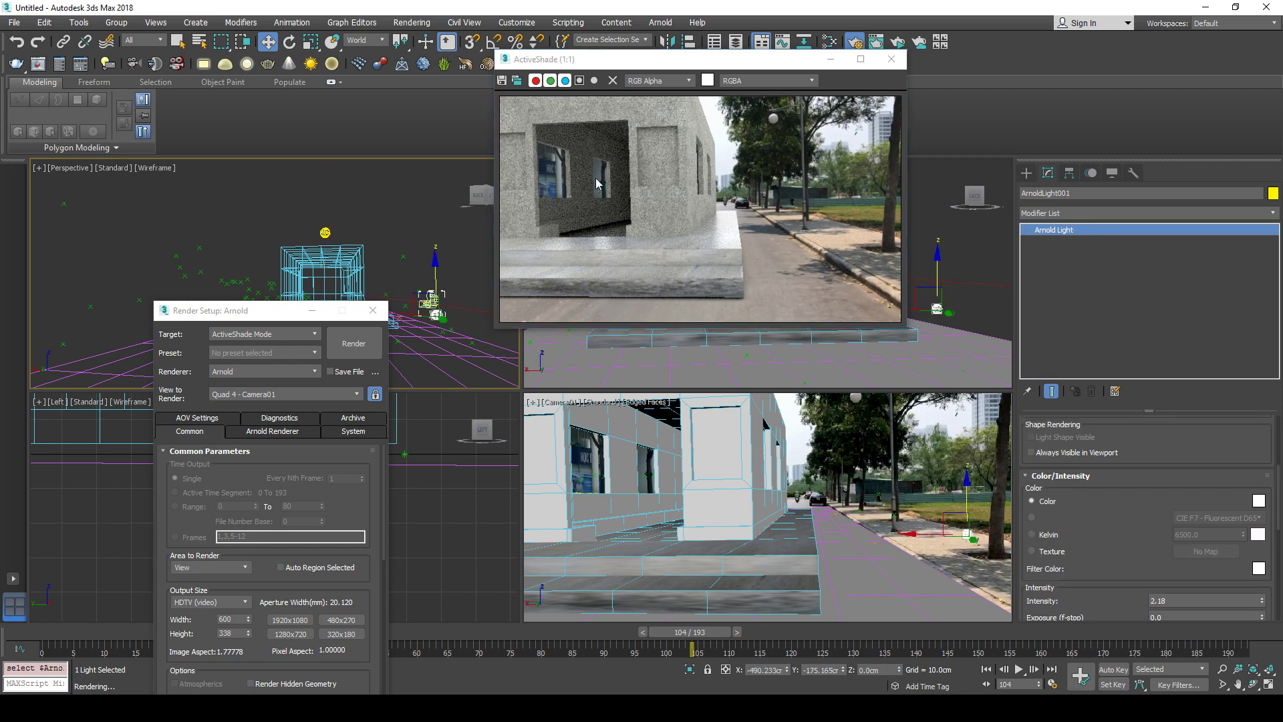
scroll(1120, 550, down, 5)
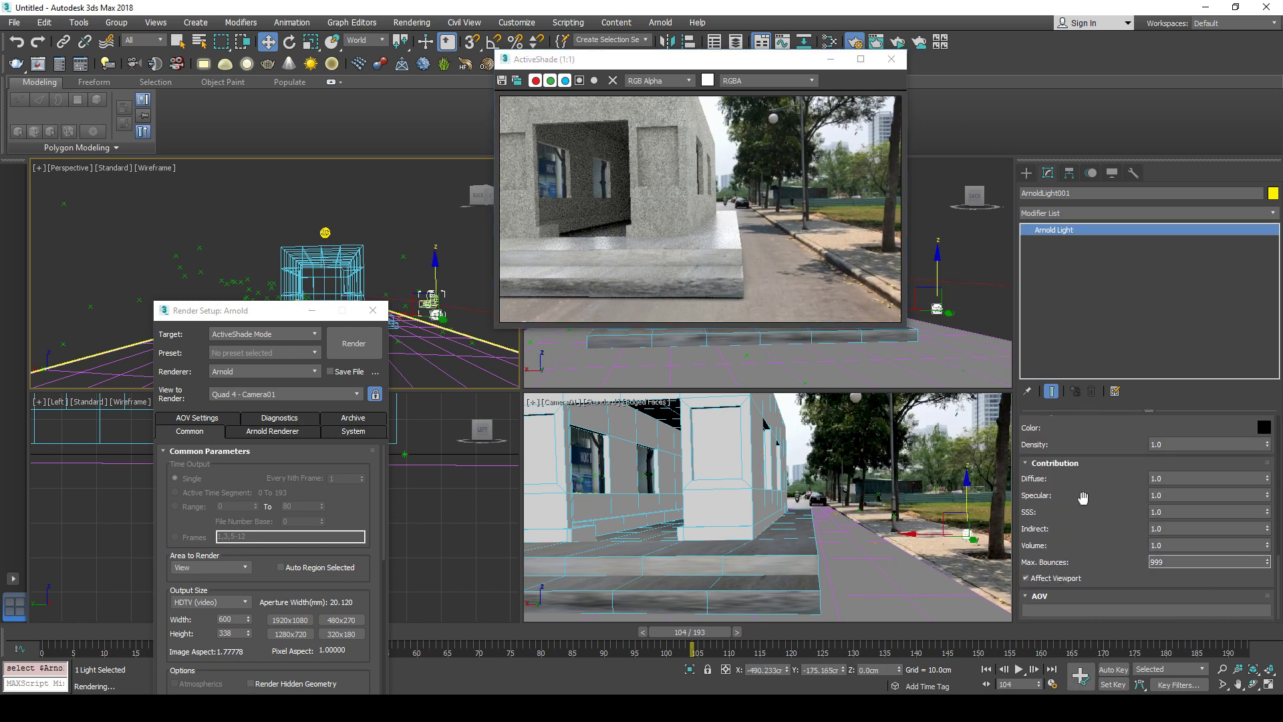
scroll(1083, 497, up, 3)
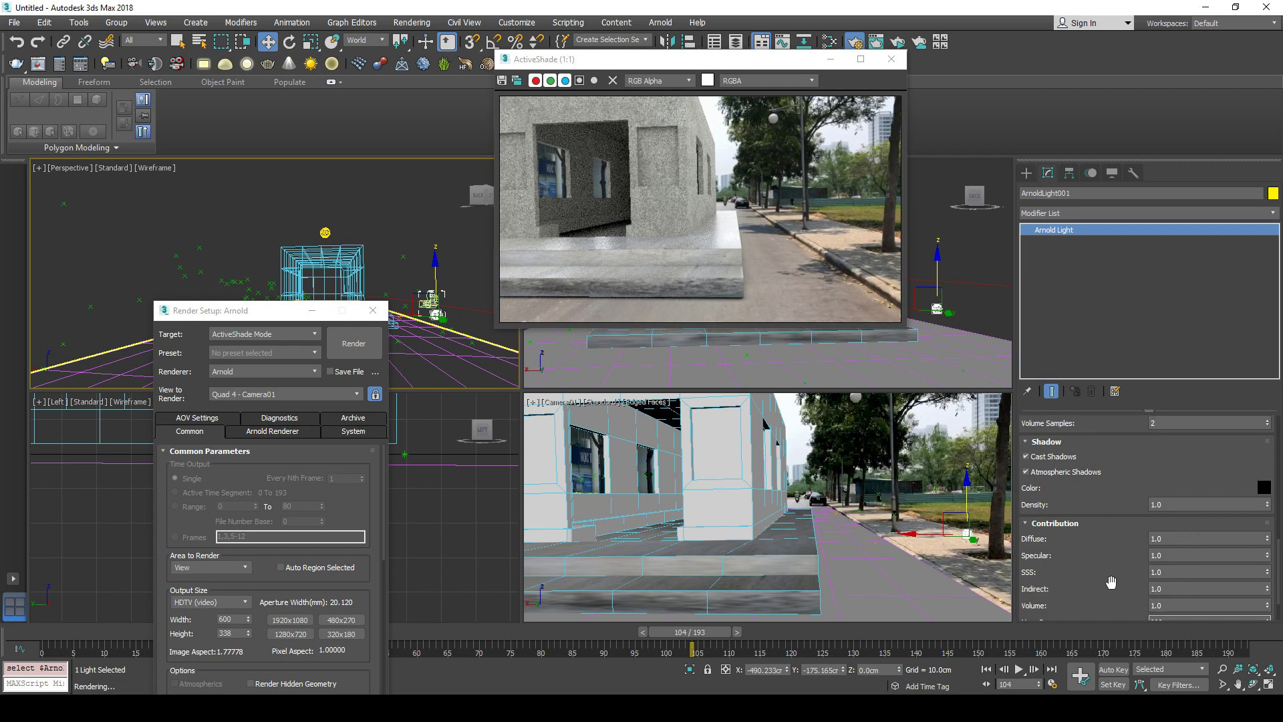
scroll(1129, 548, up, 2)
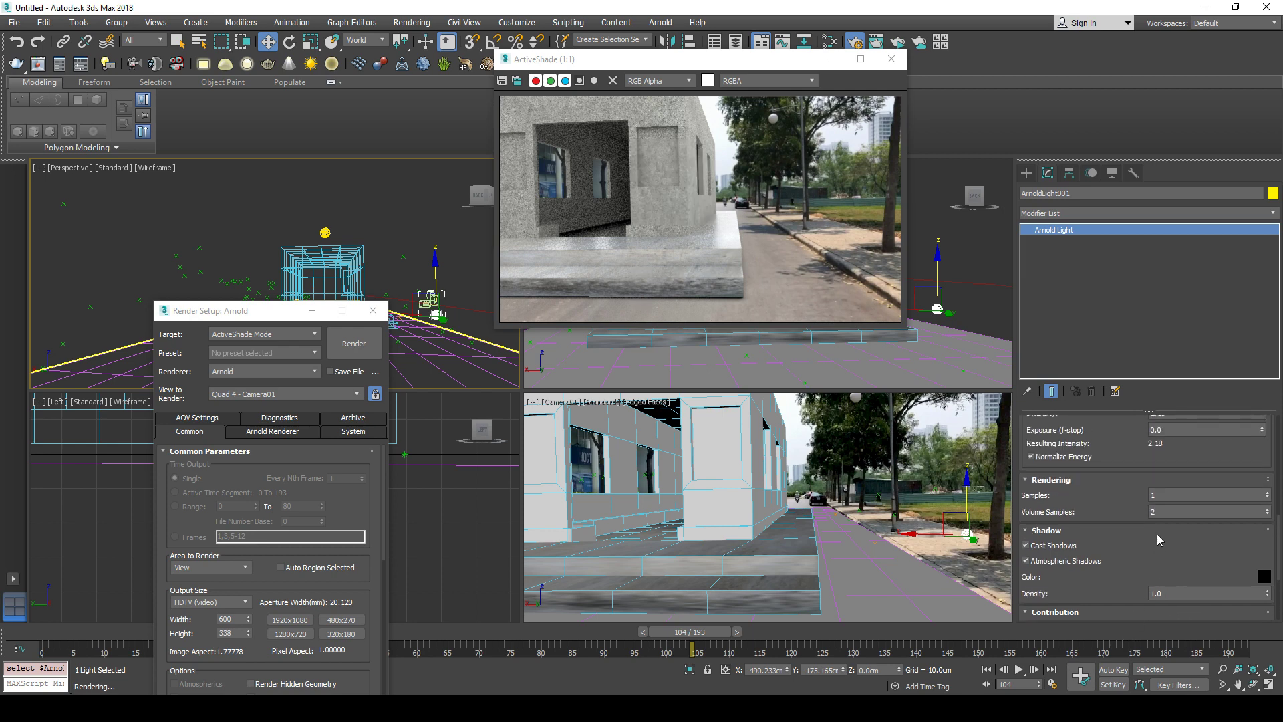
click(1268, 492)
click(1268, 493)
click(1267, 493)
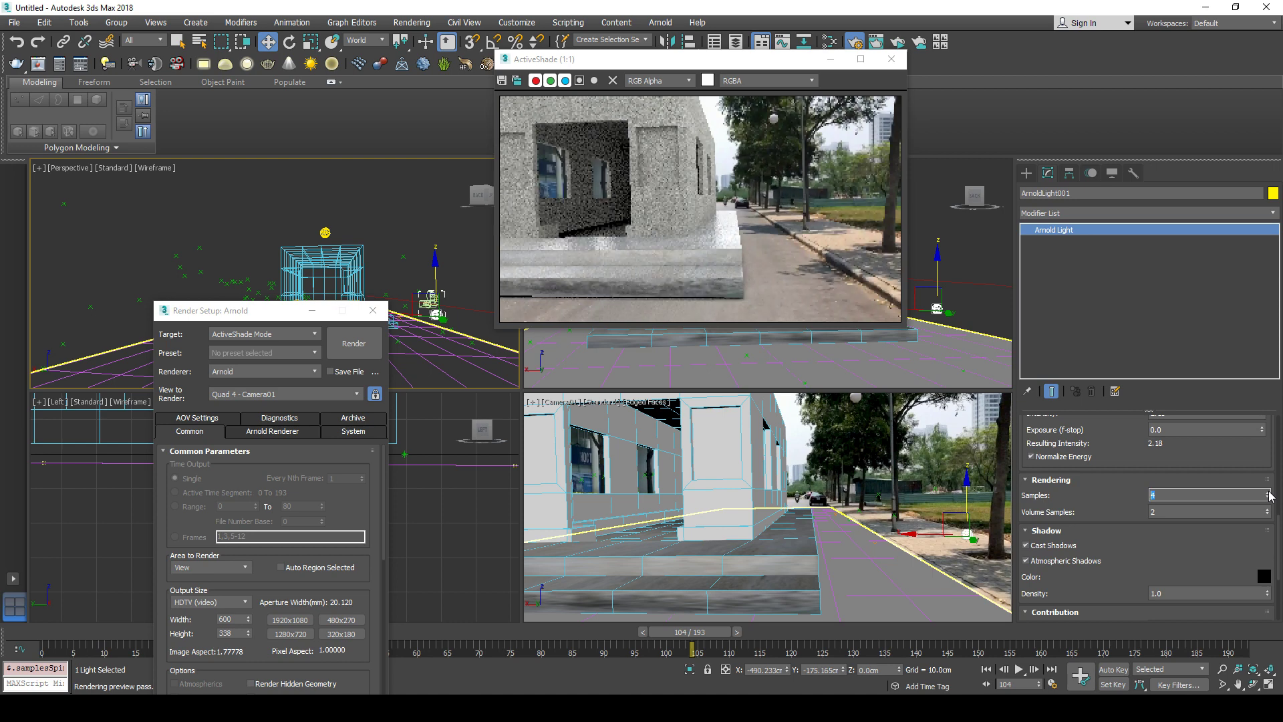
click(737, 275)
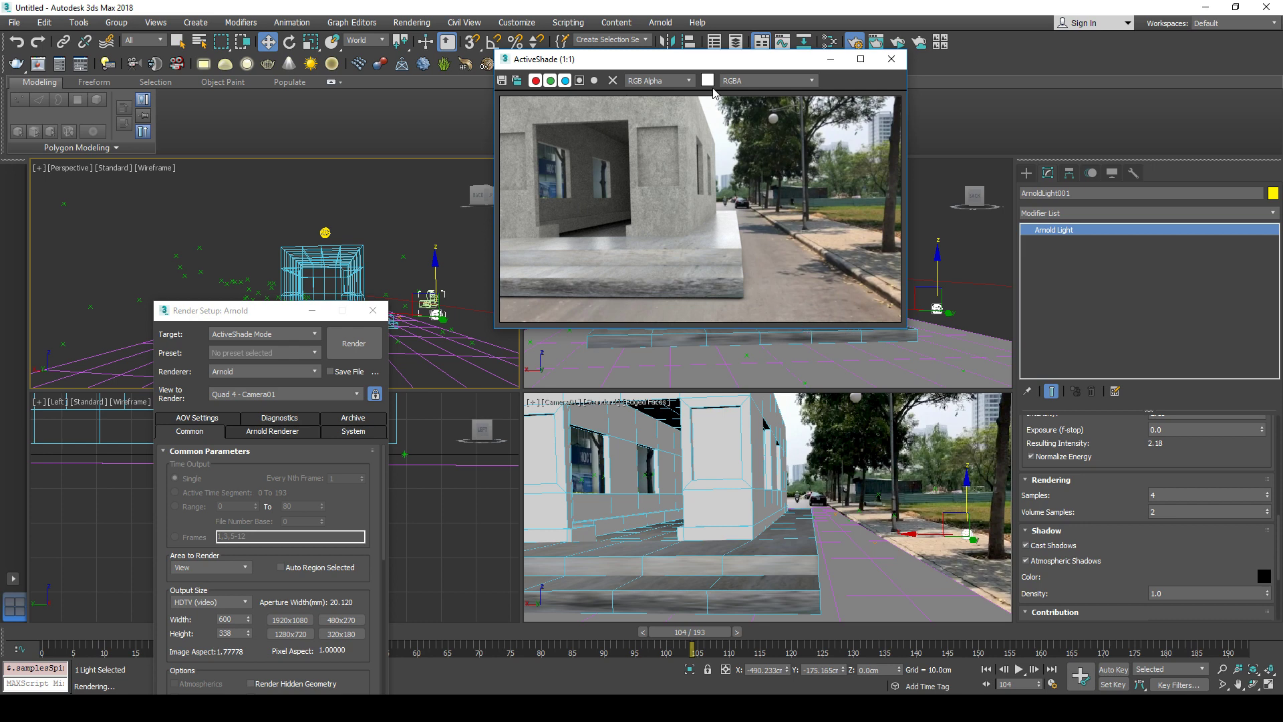
Rearrange the ActiveShade and render settings windows to free the camera view, then clear the light selection.
drag(767, 59, 391, 48)
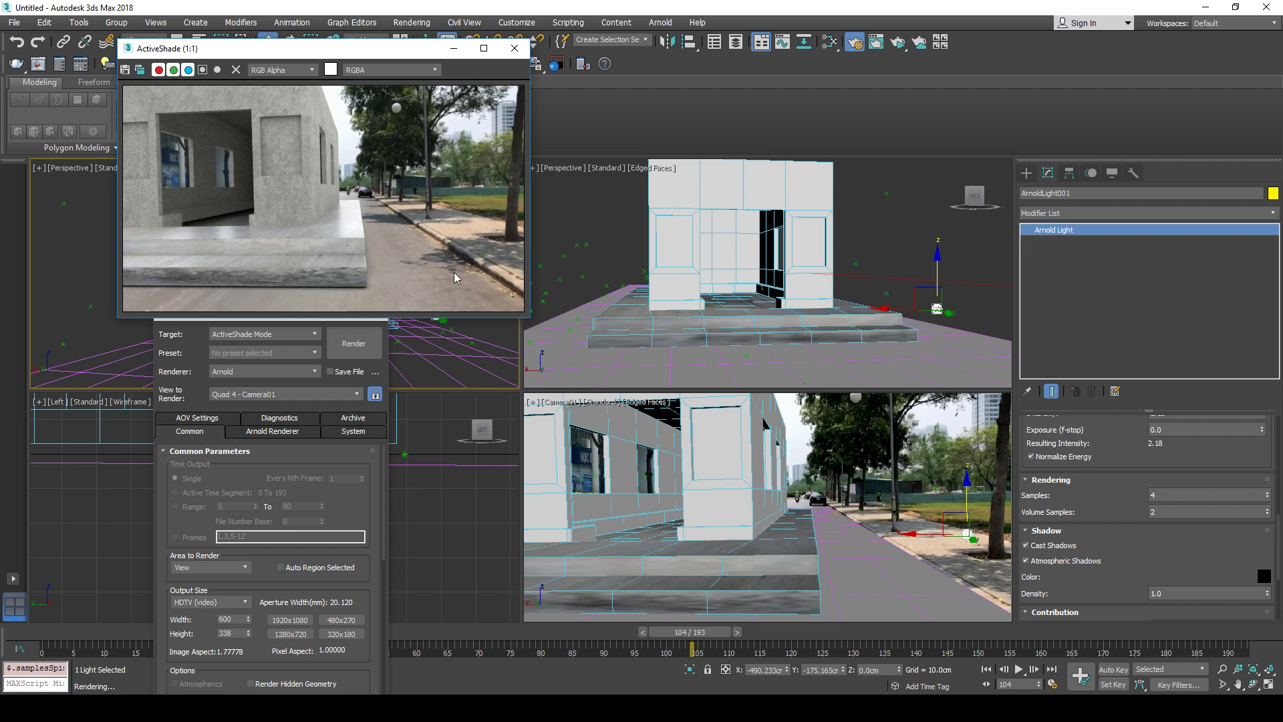
drag(335, 52, 584, 55)
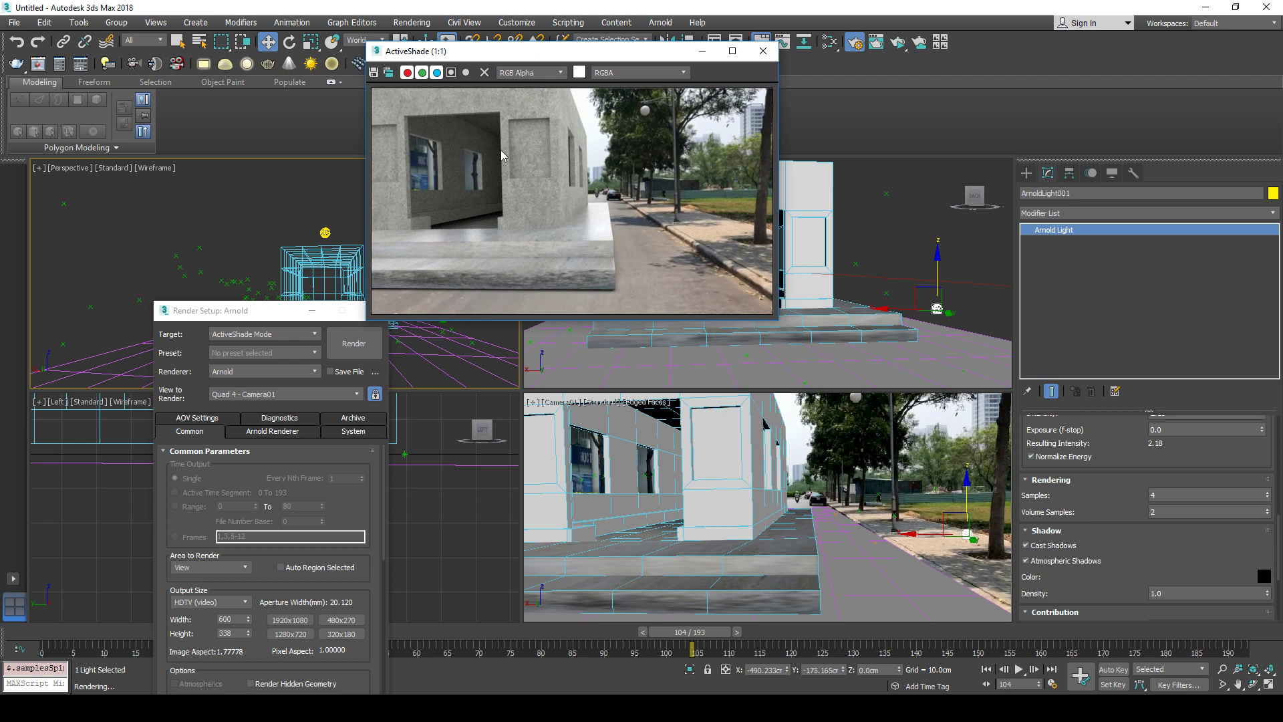
drag(244, 312, 265, 172)
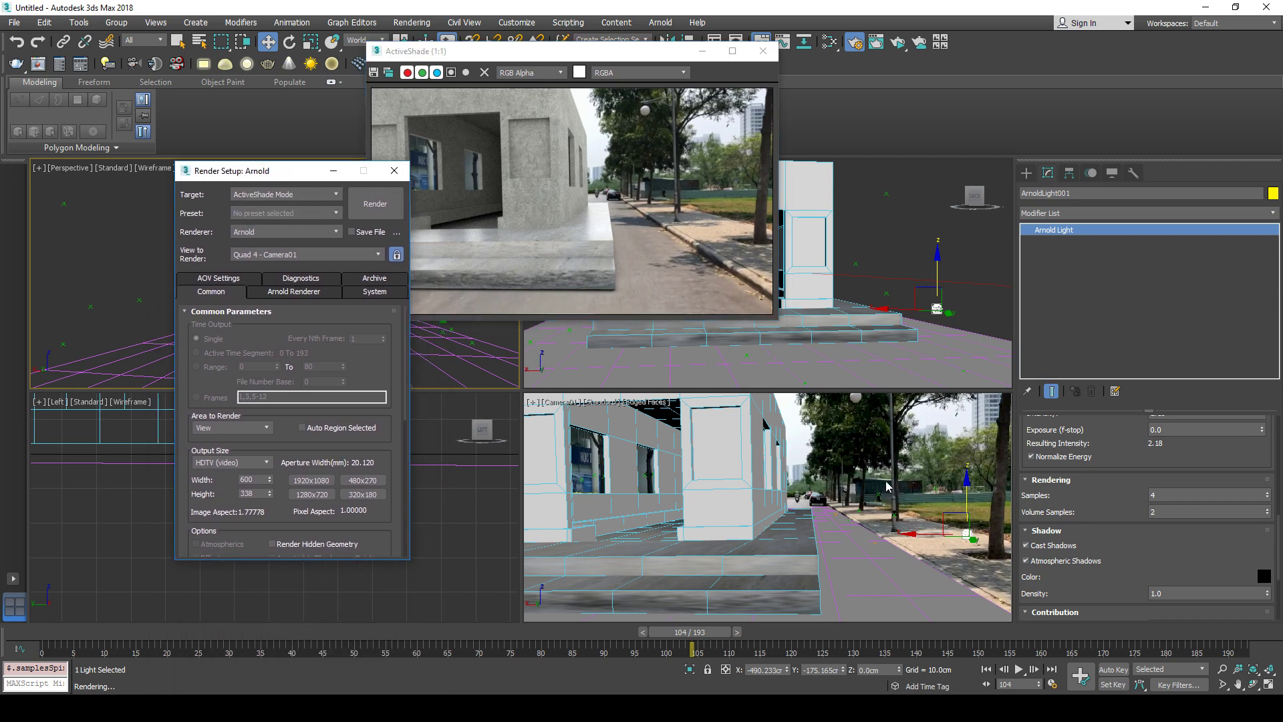
click(875, 449)
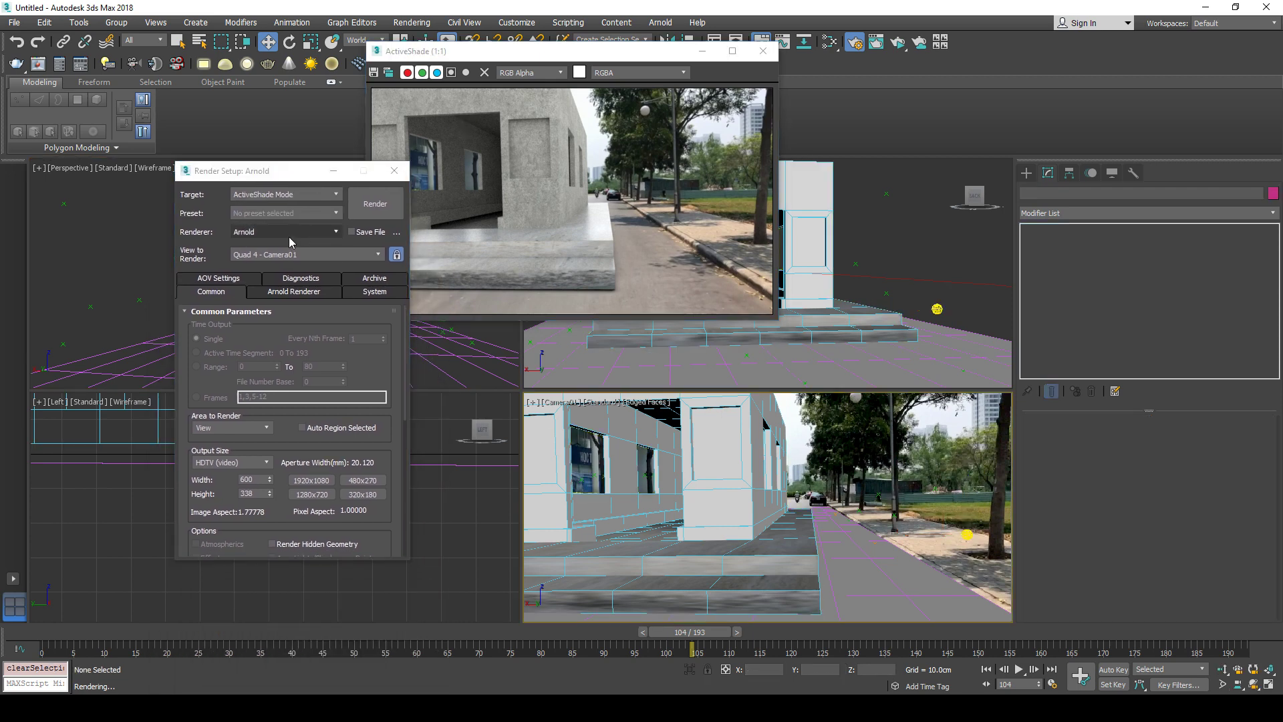
Switch the render target to Production Rendering Mode with Arnold as the renderer, and check the output size.
click(277, 195)
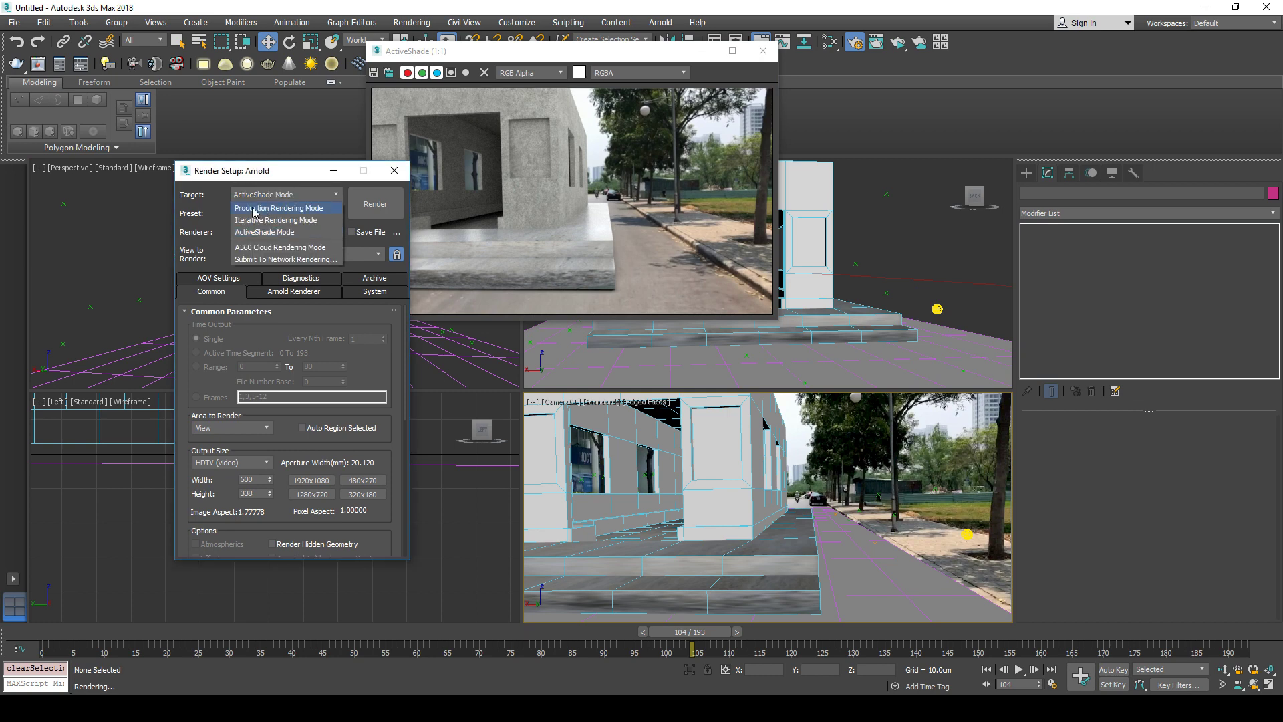
click(255, 209)
click(251, 233)
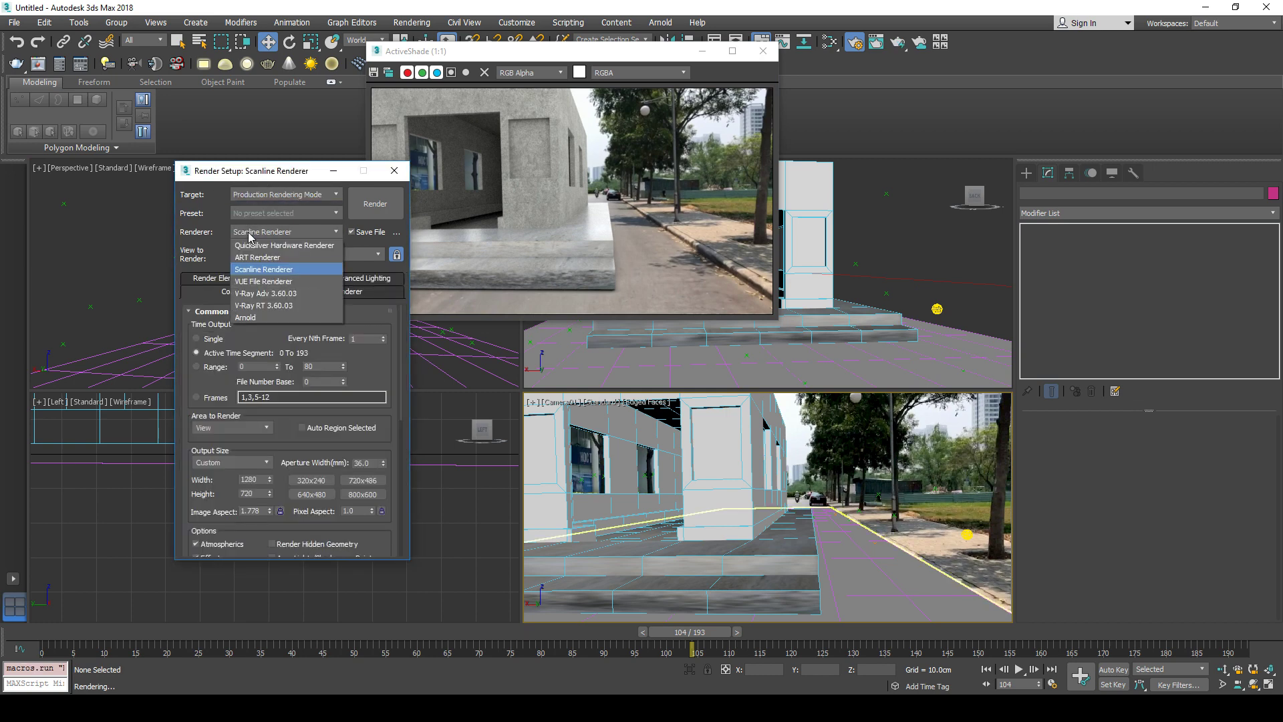
click(246, 317)
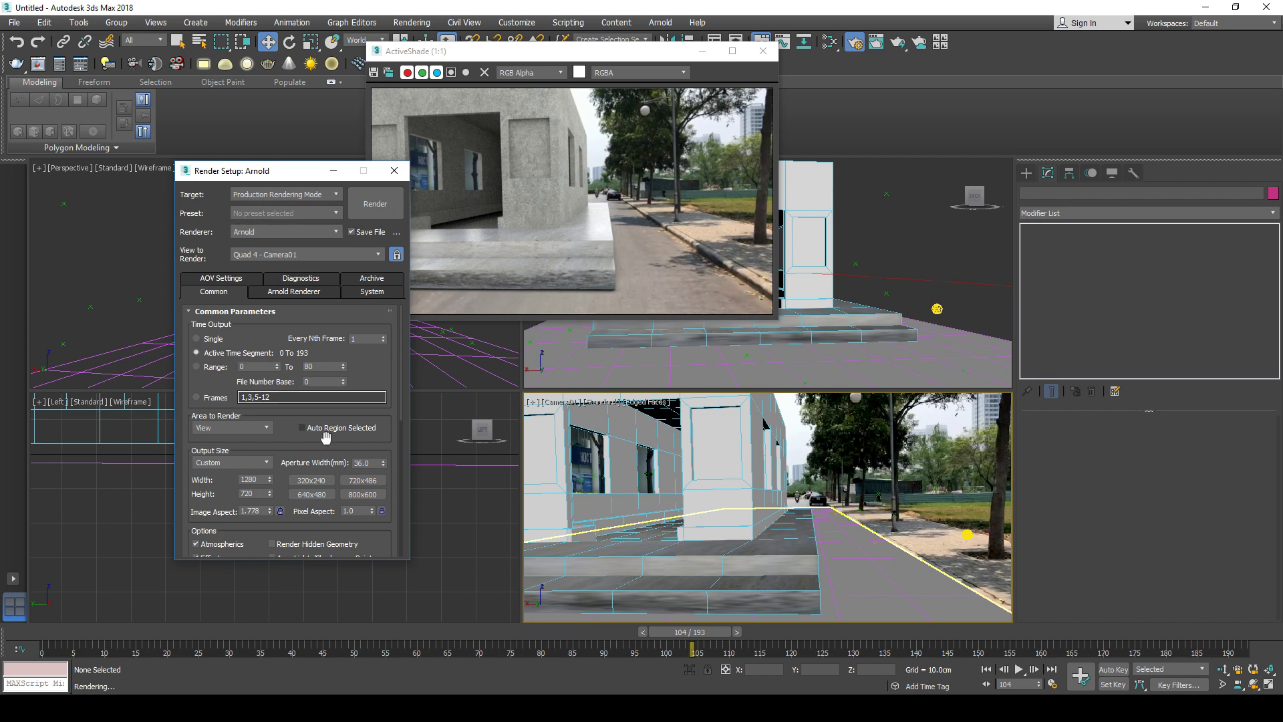
drag(393, 431, 374, 341)
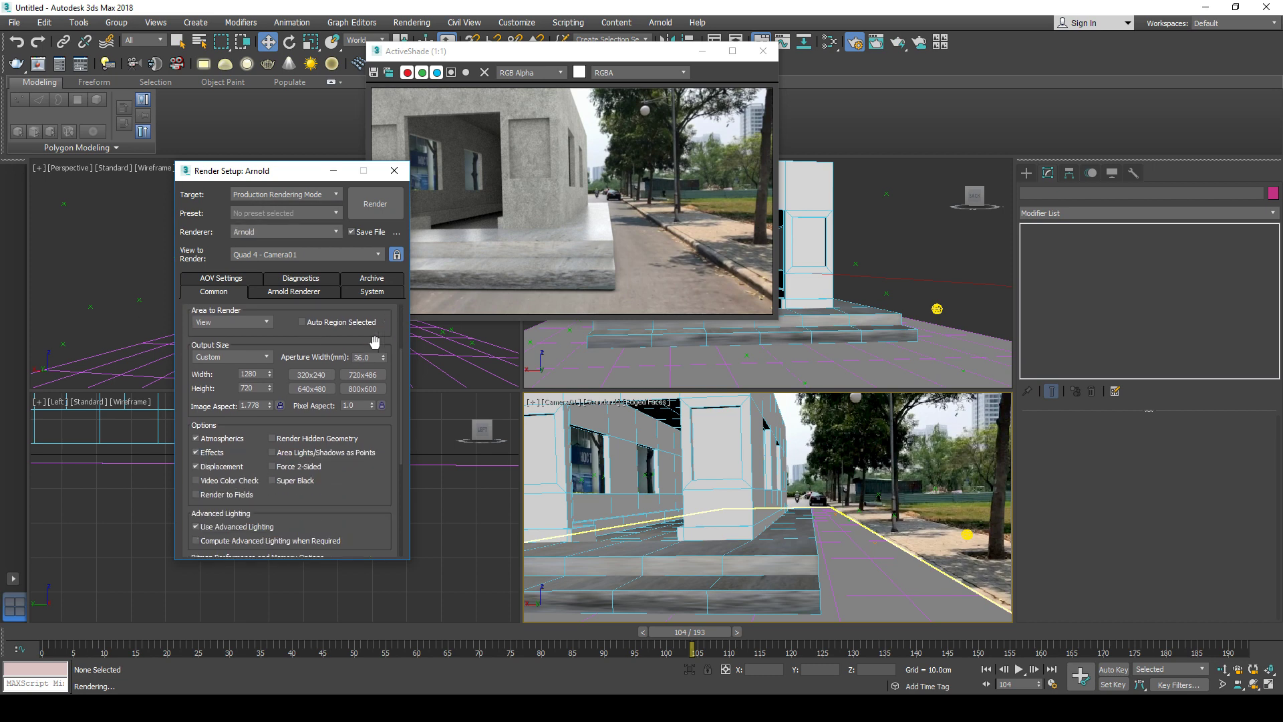
double_click(246, 372)
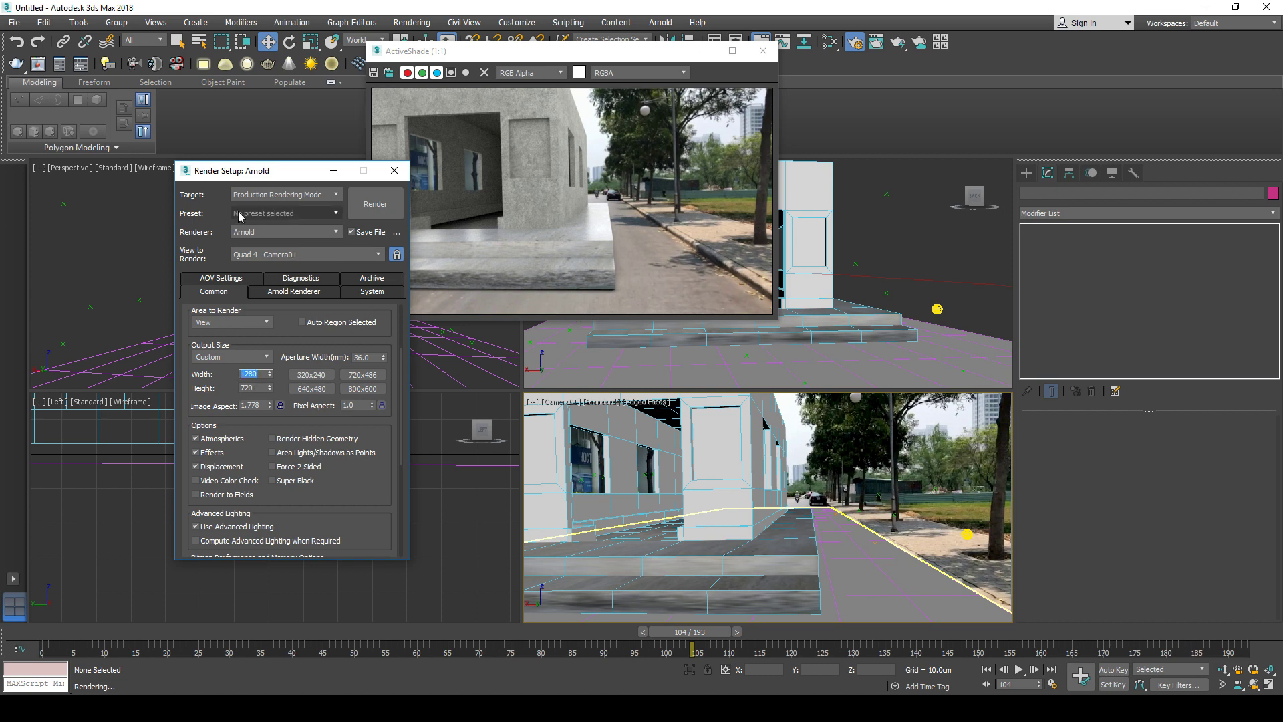
Start choosing the render output file, create a folder named EXR_SEQUENCE inside RENDERS, and open it.
scroll(375, 504, down, 7)
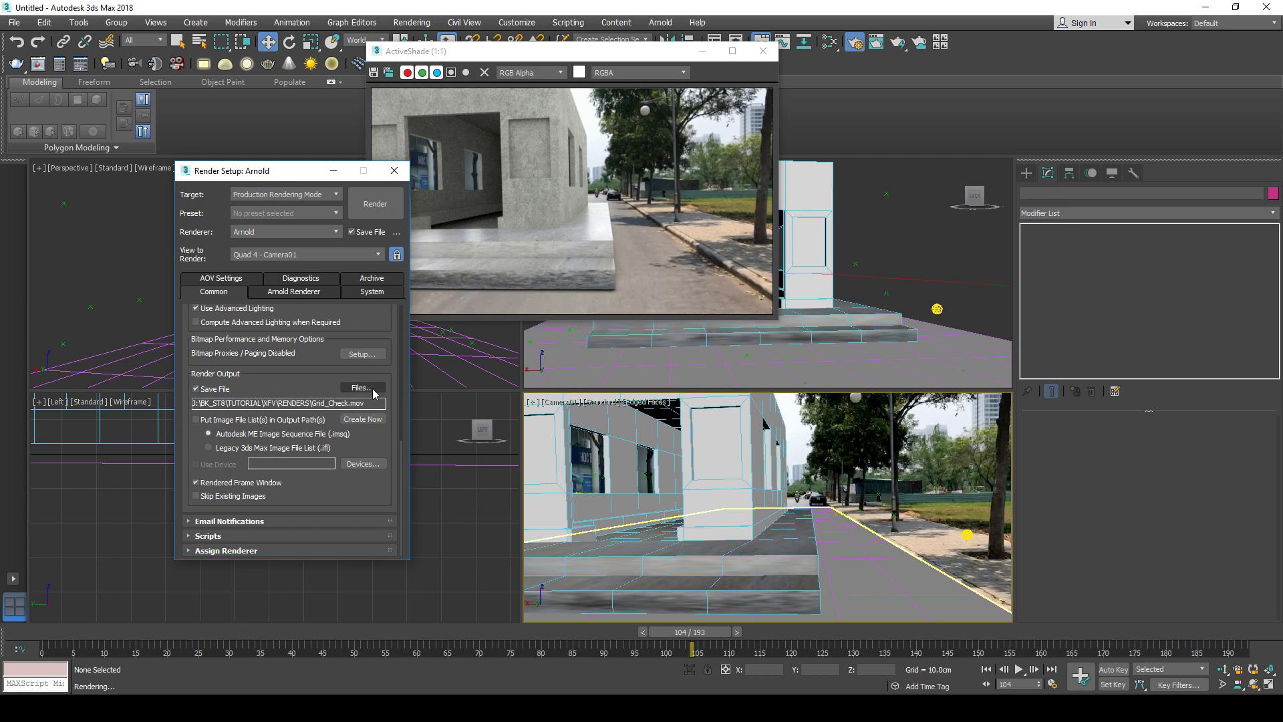
click(733, 435)
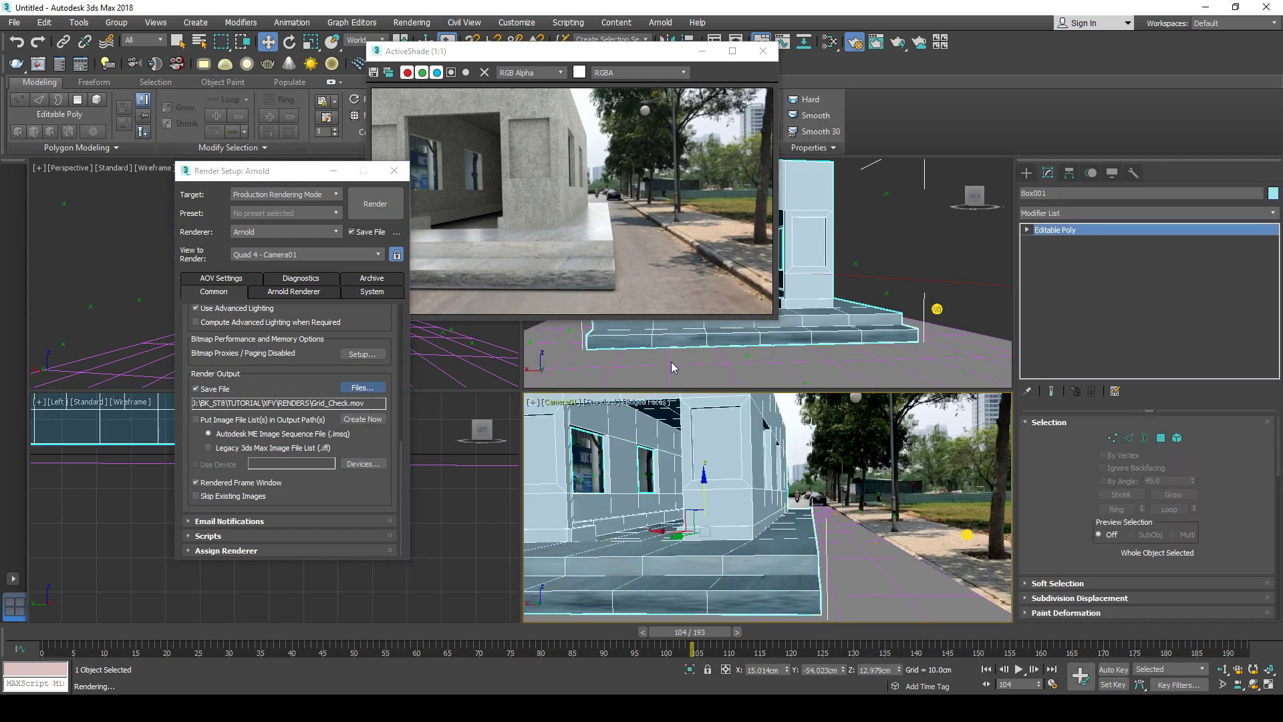
click(373, 387)
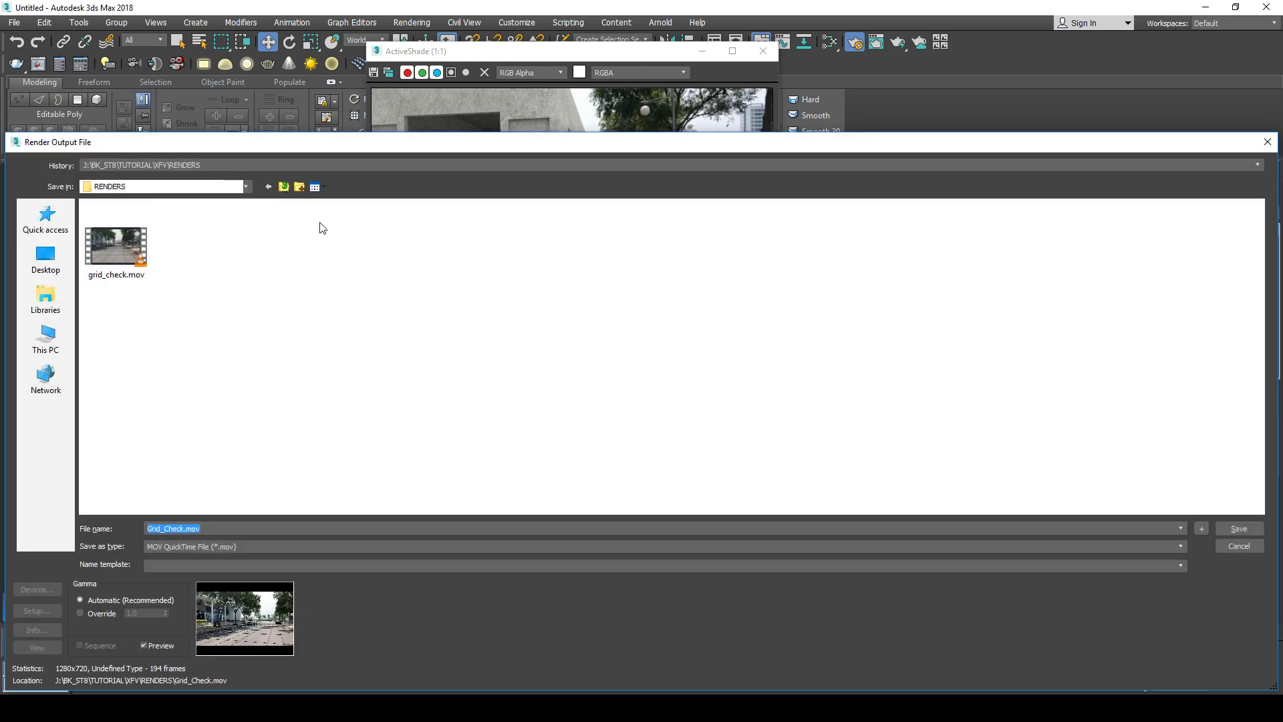
click(299, 186)
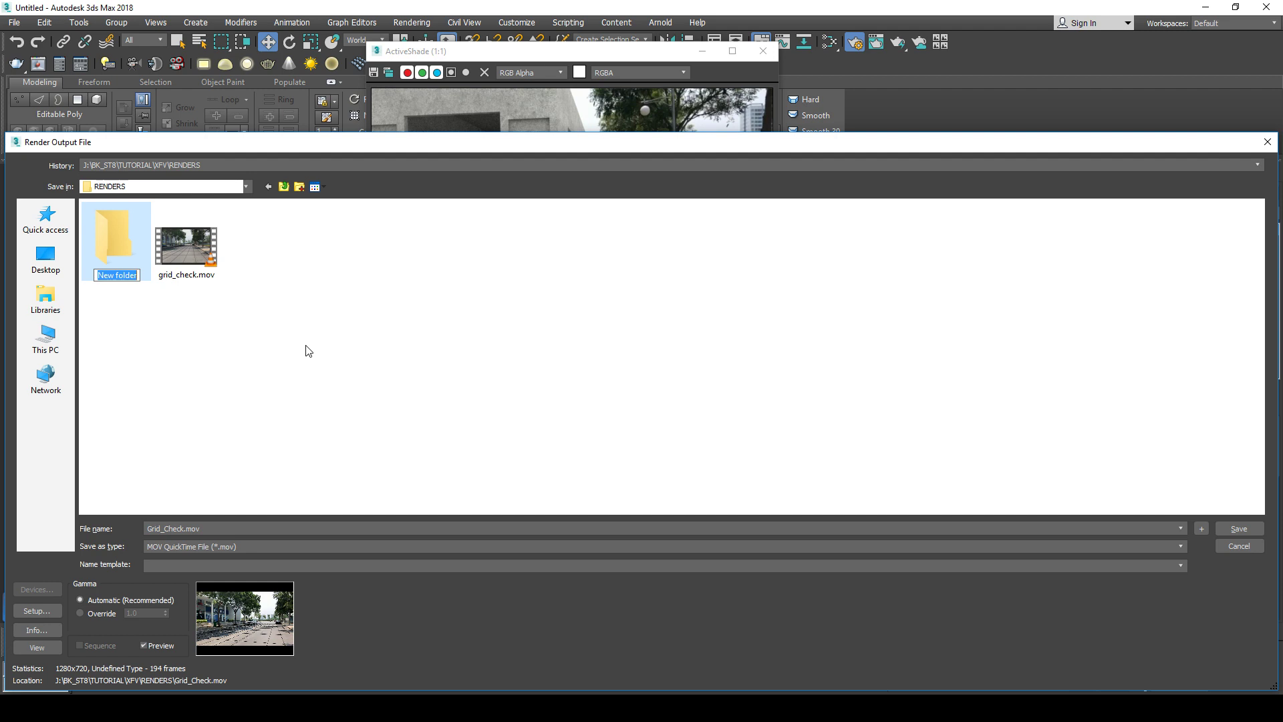
text(EXR_SEC)
key(BackSpace)
text(QUEC)
key(BackSpace)
text(NCE)
key(Return)
double_click(115, 232)
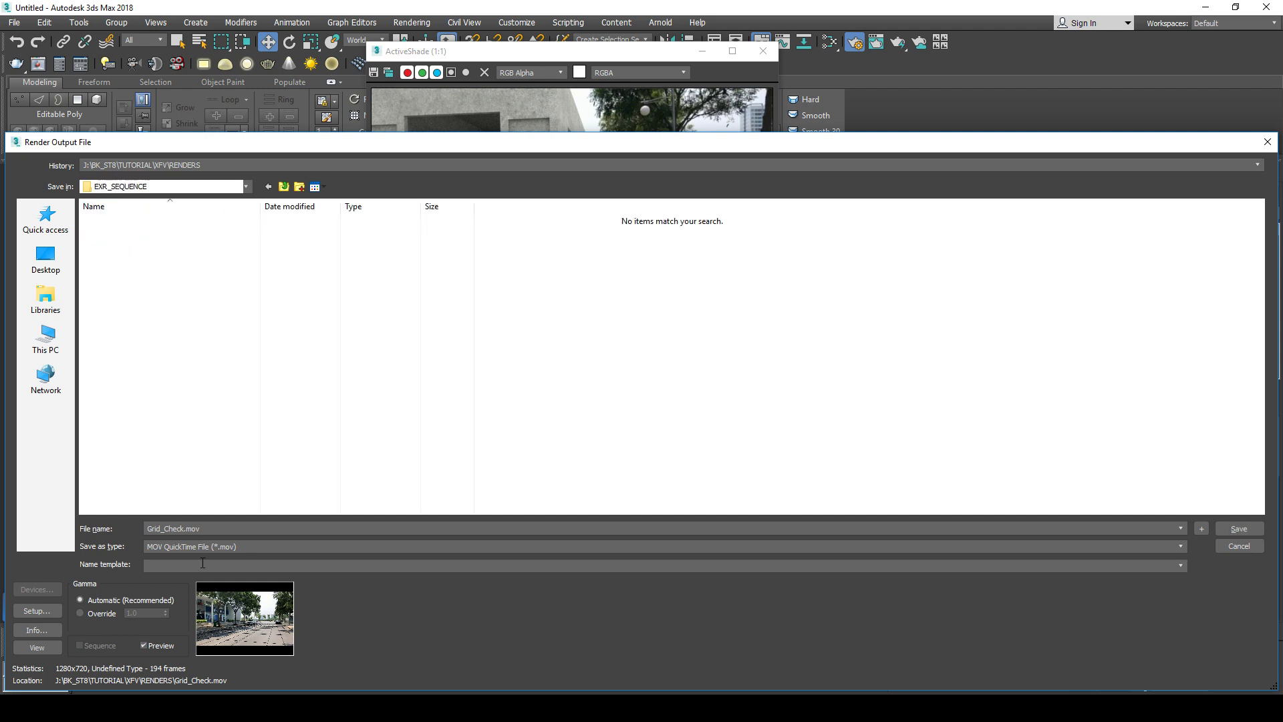
Name the render output 3d_Element_.exr and accept the Photo - JPEG compression settings at 24 frames per second.
double_click(221, 528)
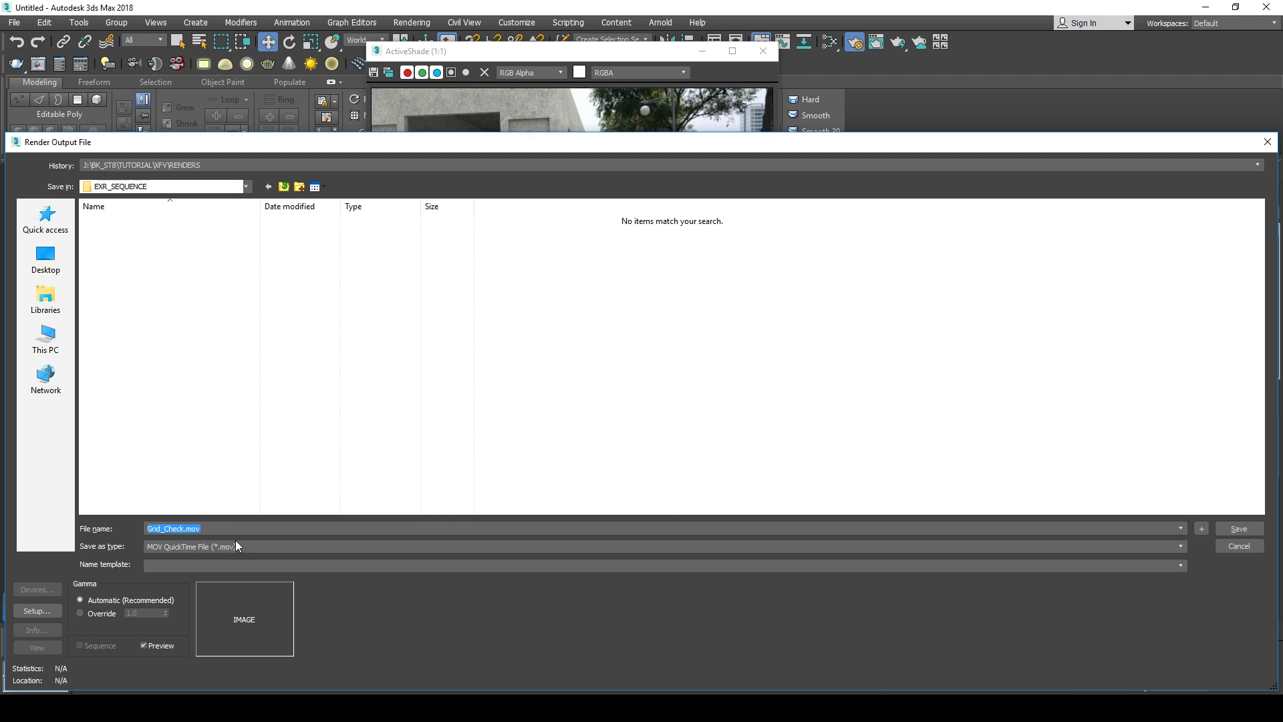
text(3d_Element_.exr)
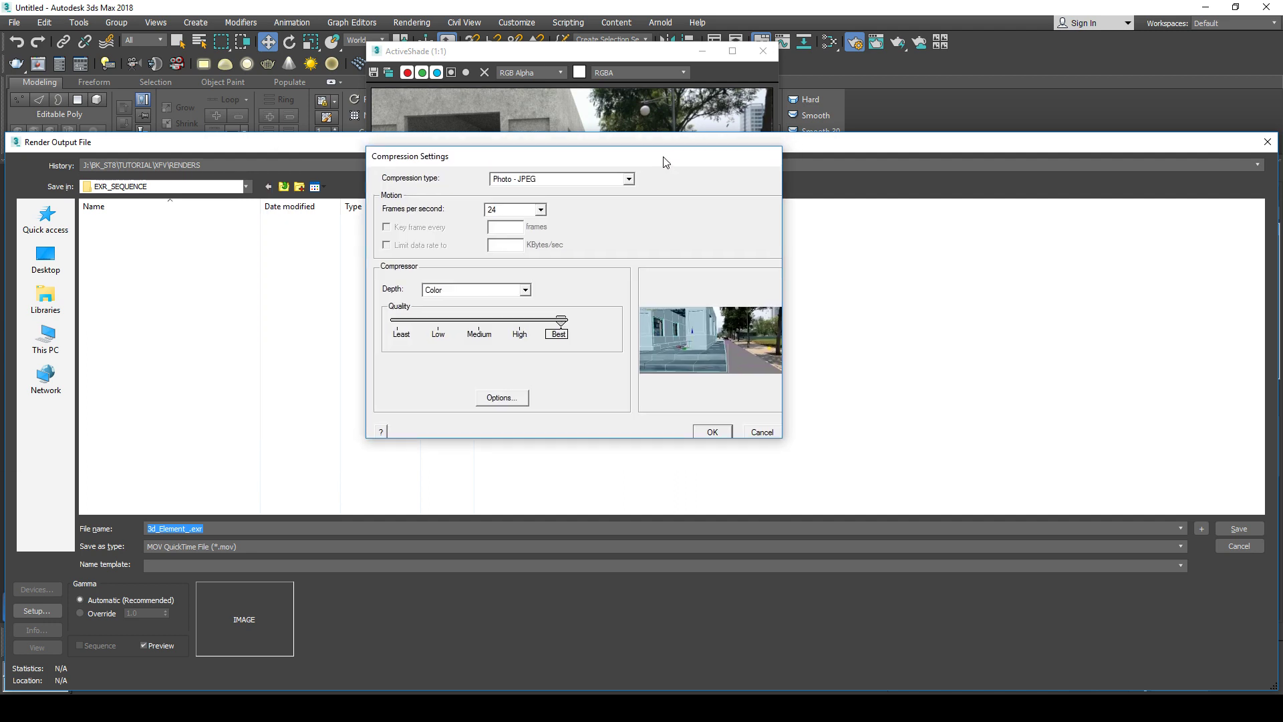
click(709, 432)
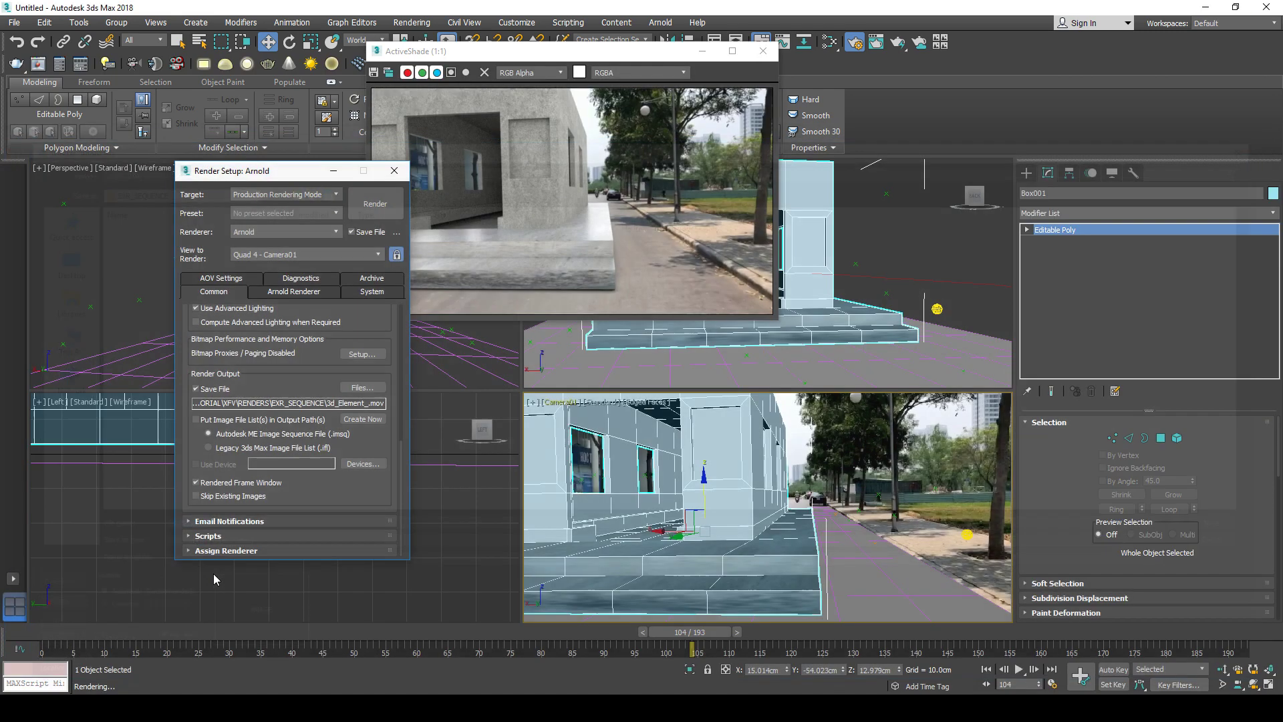
Reopen the render output file, set its type to OpenEXR as 3d_Element_.exr, and accept the Half Float RGBA configuration.
click(362, 387)
drag(190, 528, 279, 543)
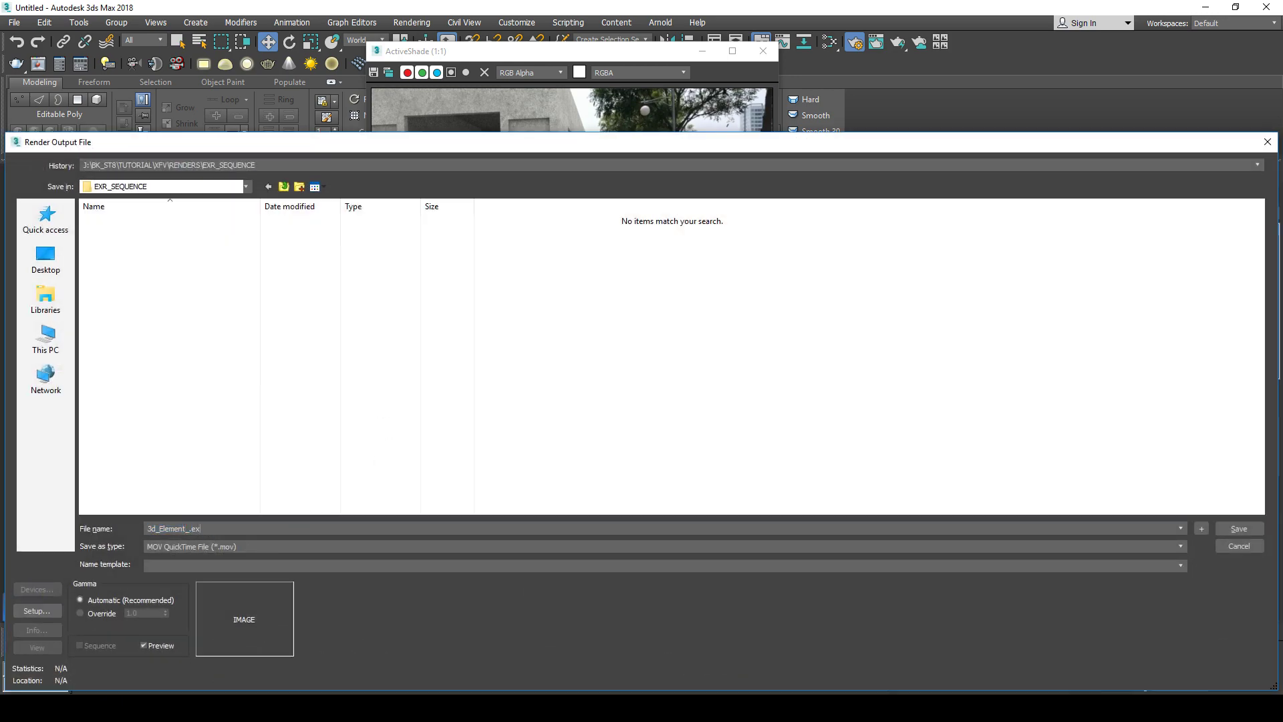
click(245, 545)
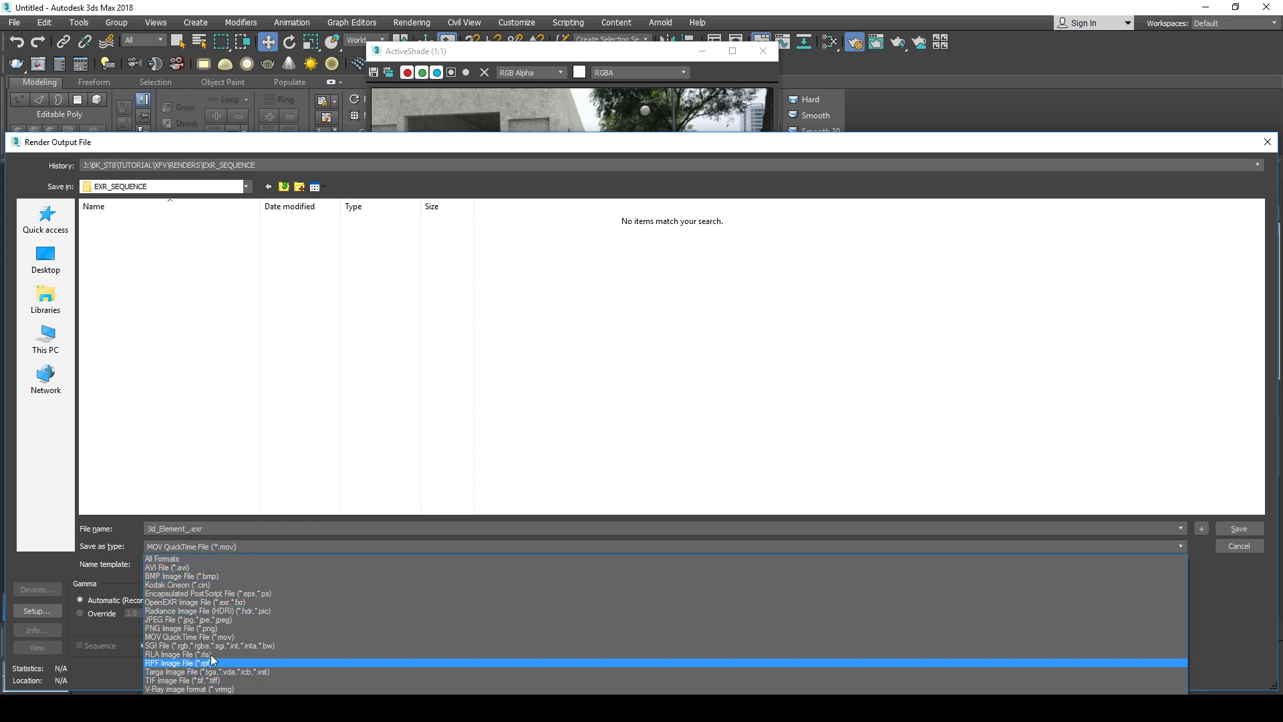
click(155, 603)
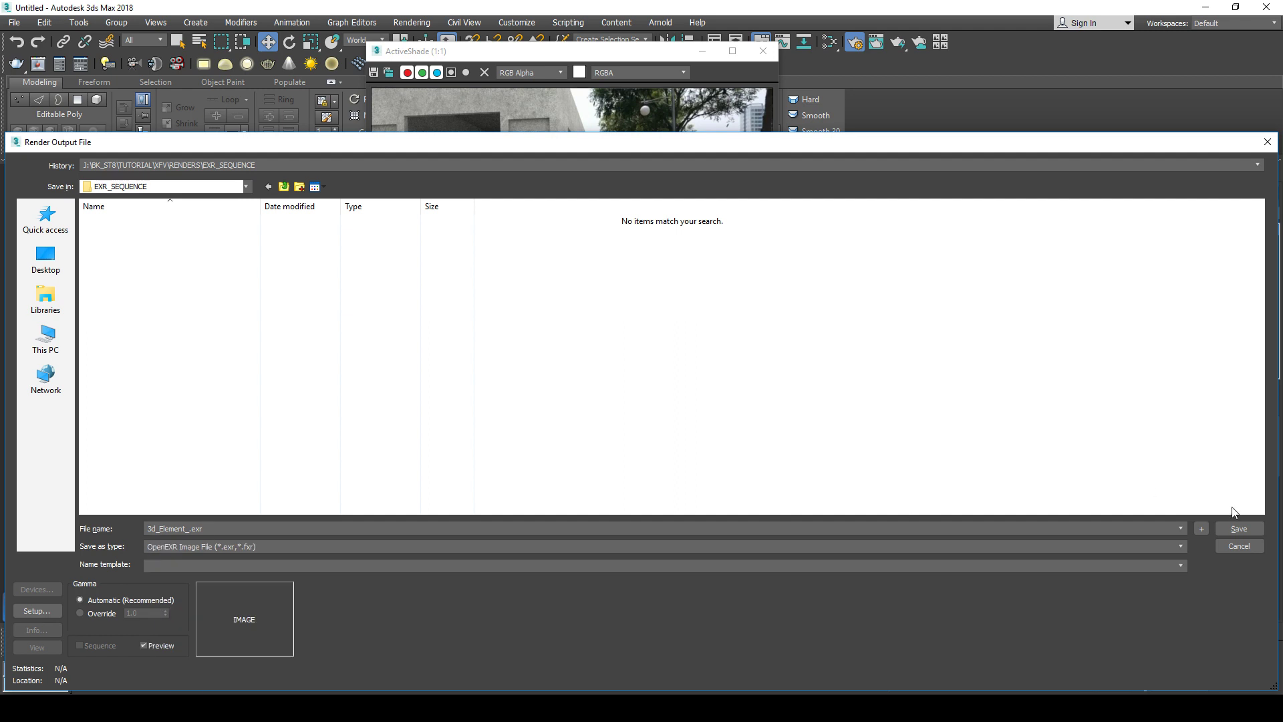
click(1239, 529)
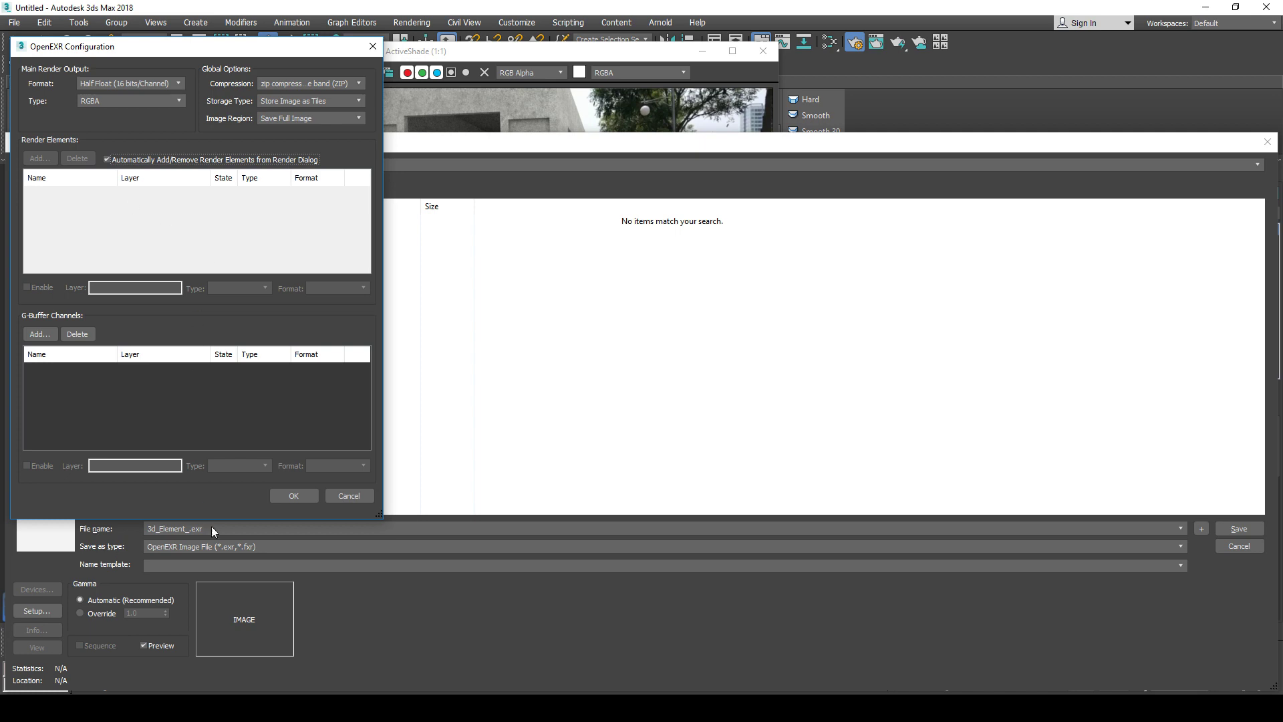
click(294, 495)
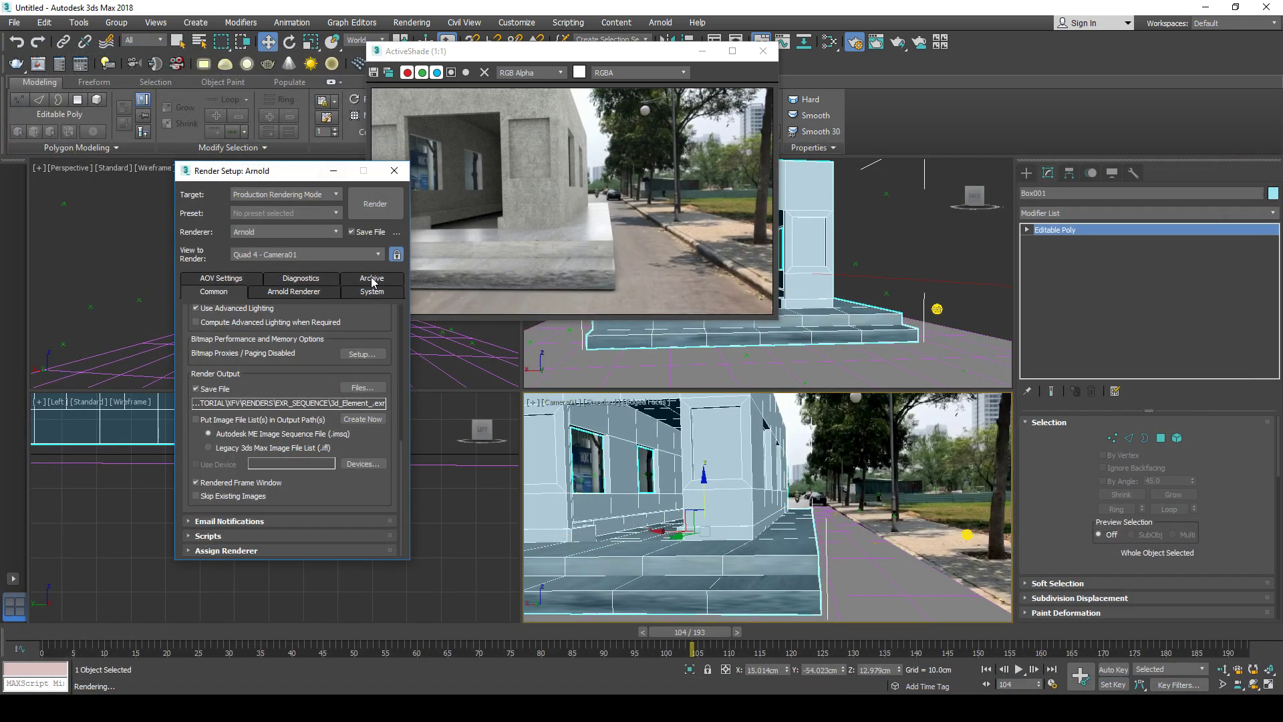
Review the Arnold AOV settings and the common render output parameters before rendering.
click(223, 278)
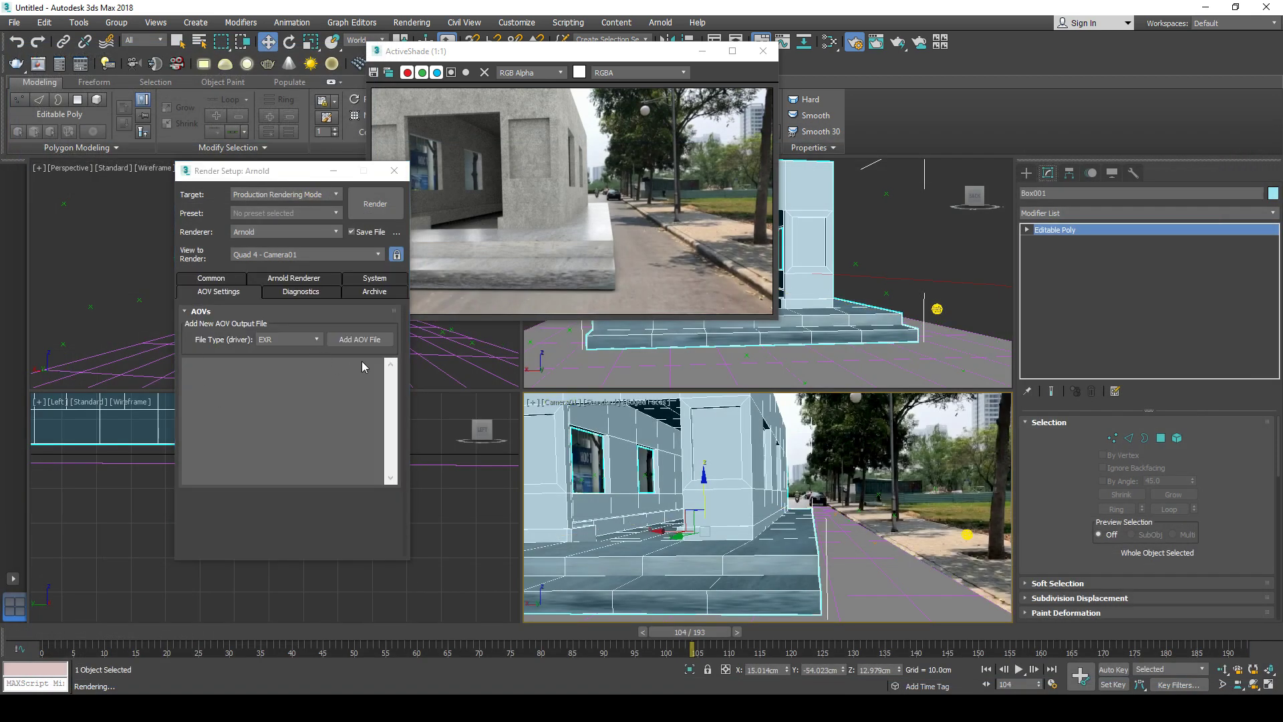
drag(281, 171, 287, 110)
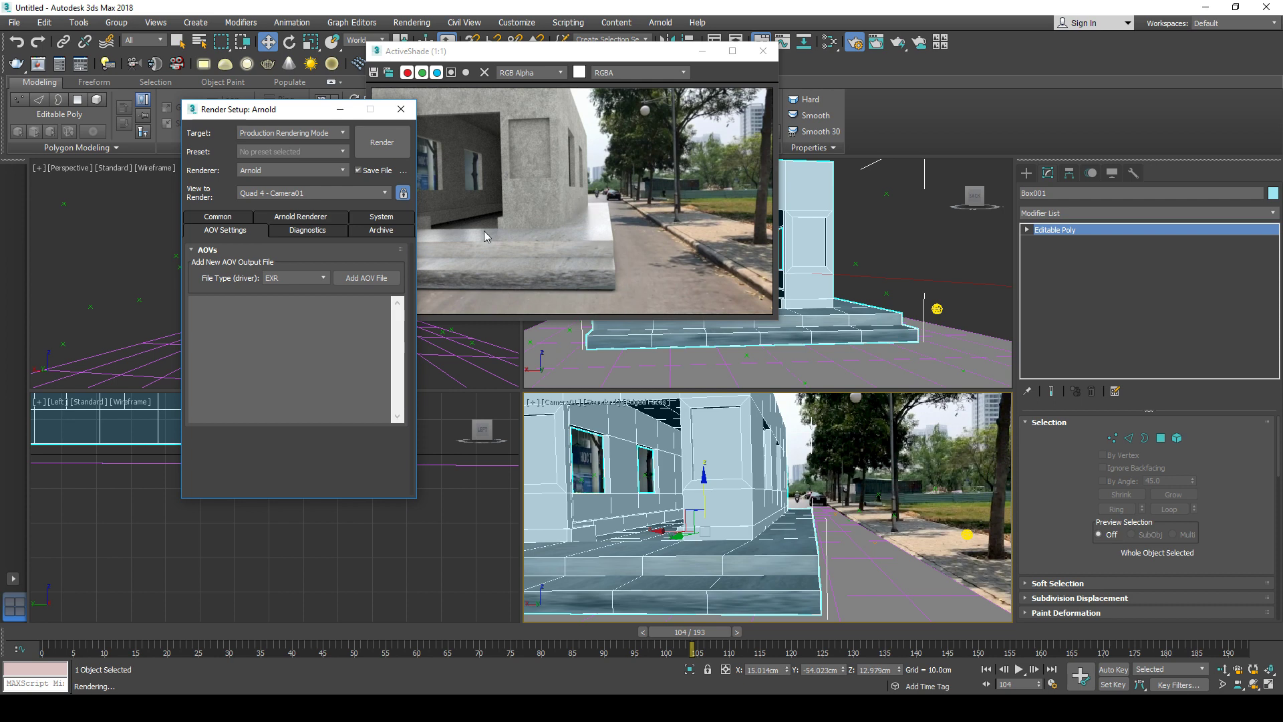
drag(320, 109, 348, 98)
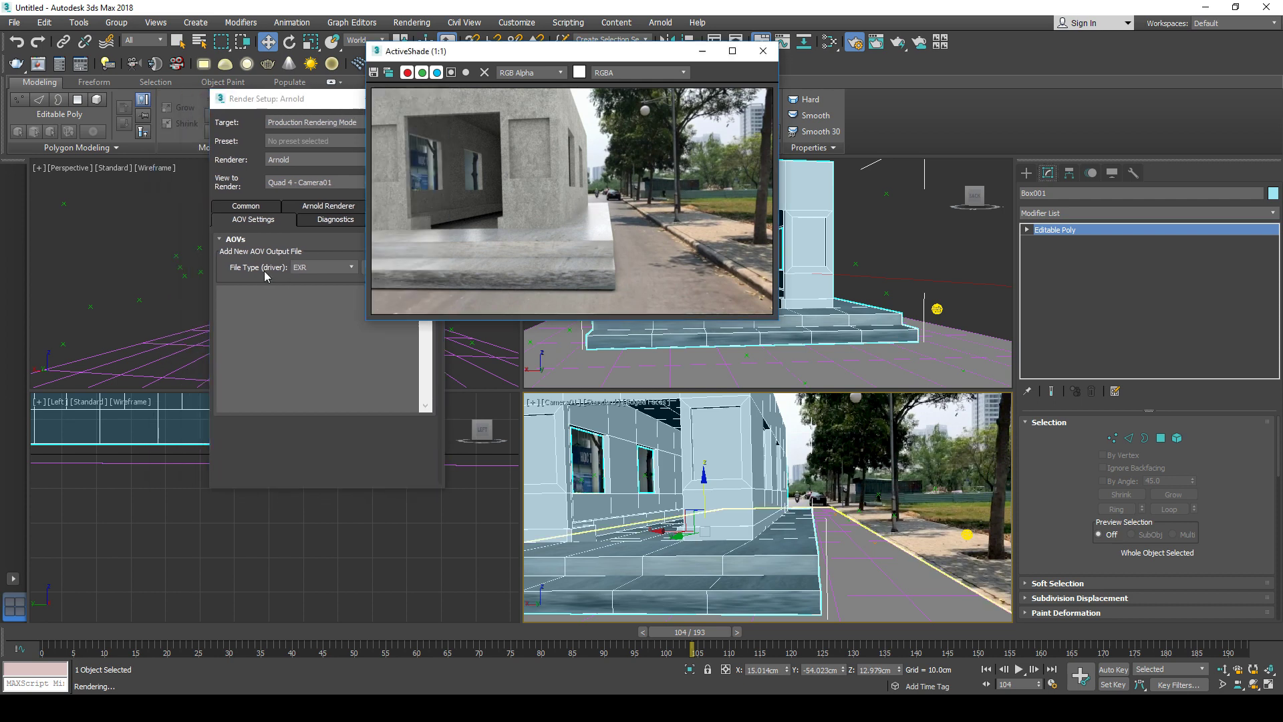
click(245, 209)
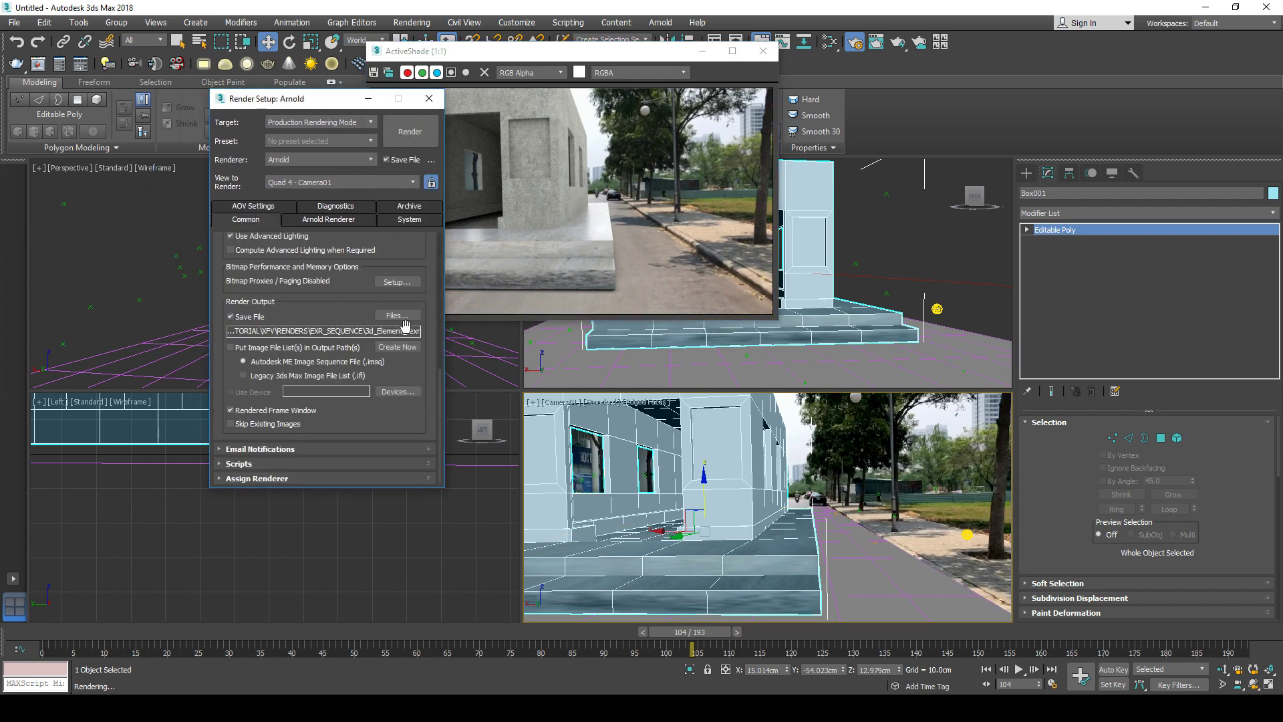
scroll(307, 311, up, 5)
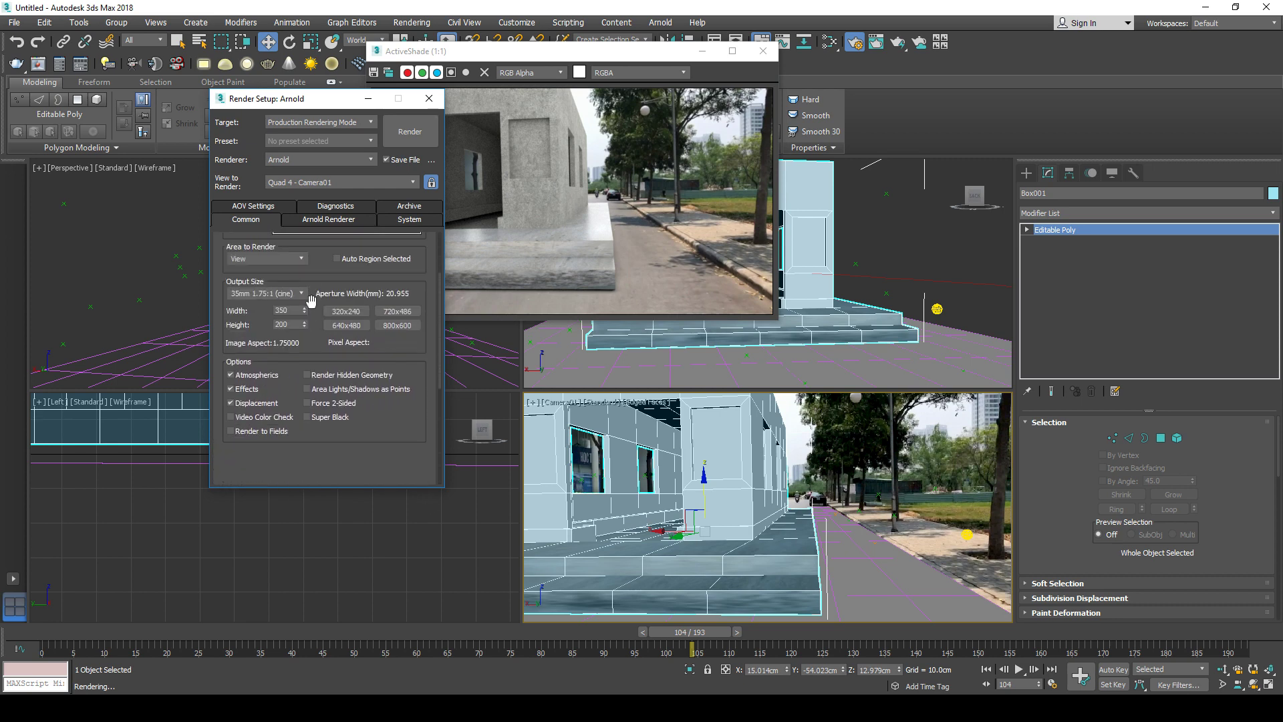
scroll(311, 301, down, 5)
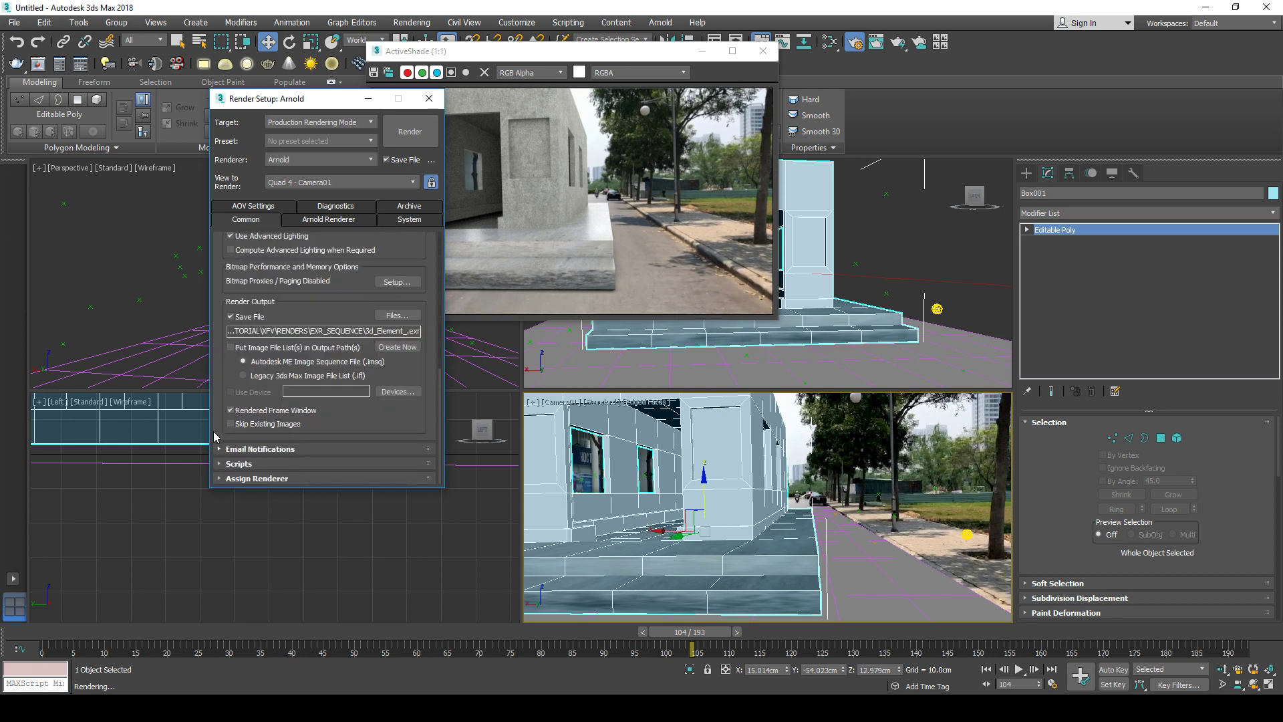
scroll(409, 249, up, 5)
scroll(409, 249, down, 5)
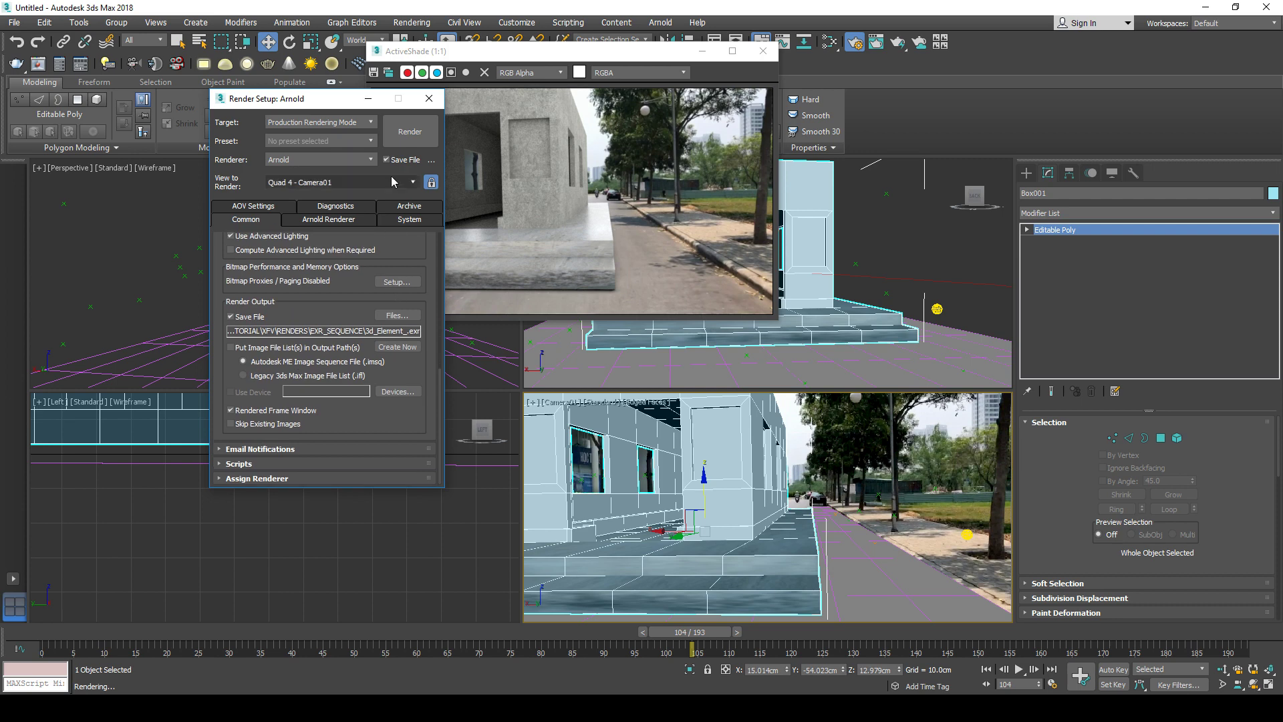
Clear the building selection, start rendering the animation from Camera01, and cancel the render.
click(924, 461)
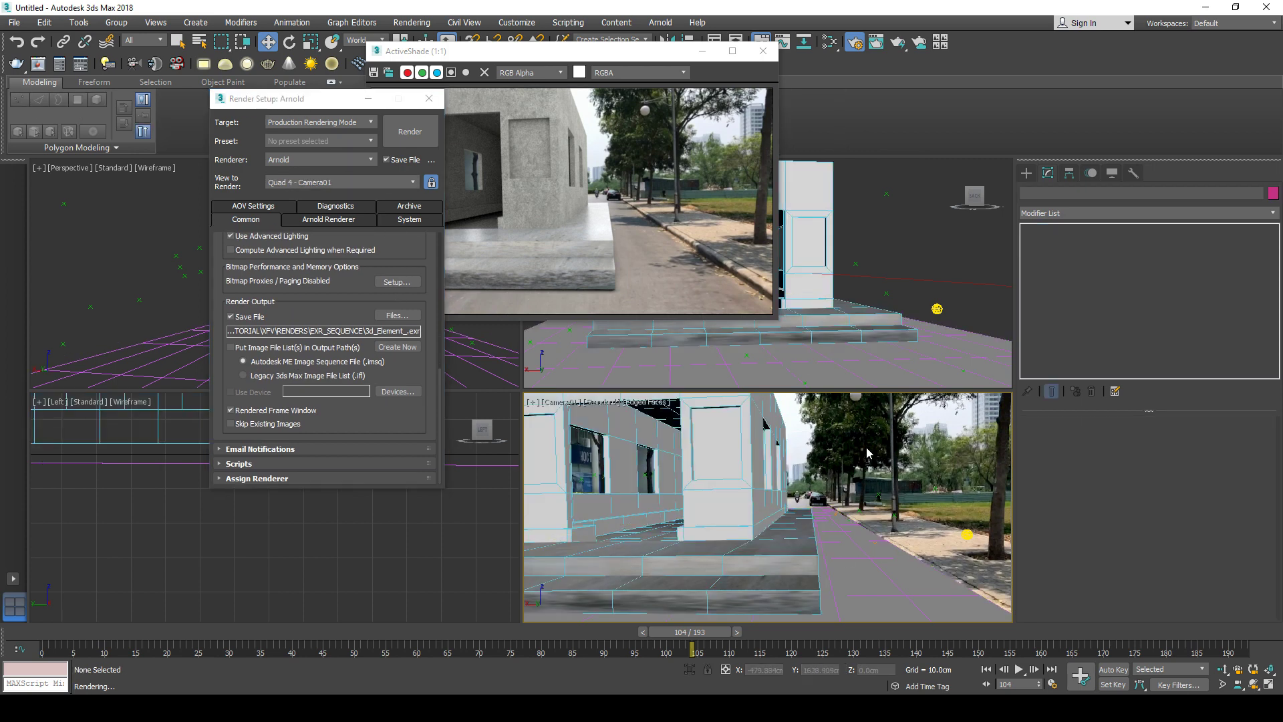
click(410, 131)
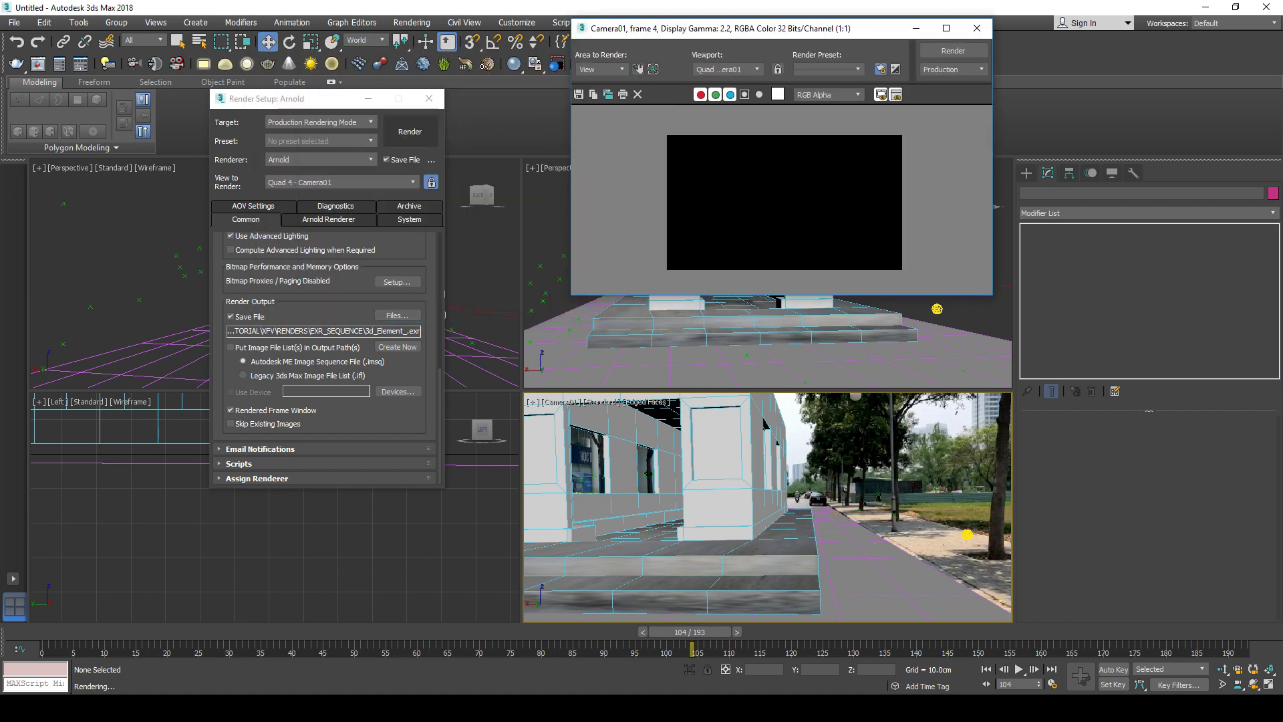
click(427, 106)
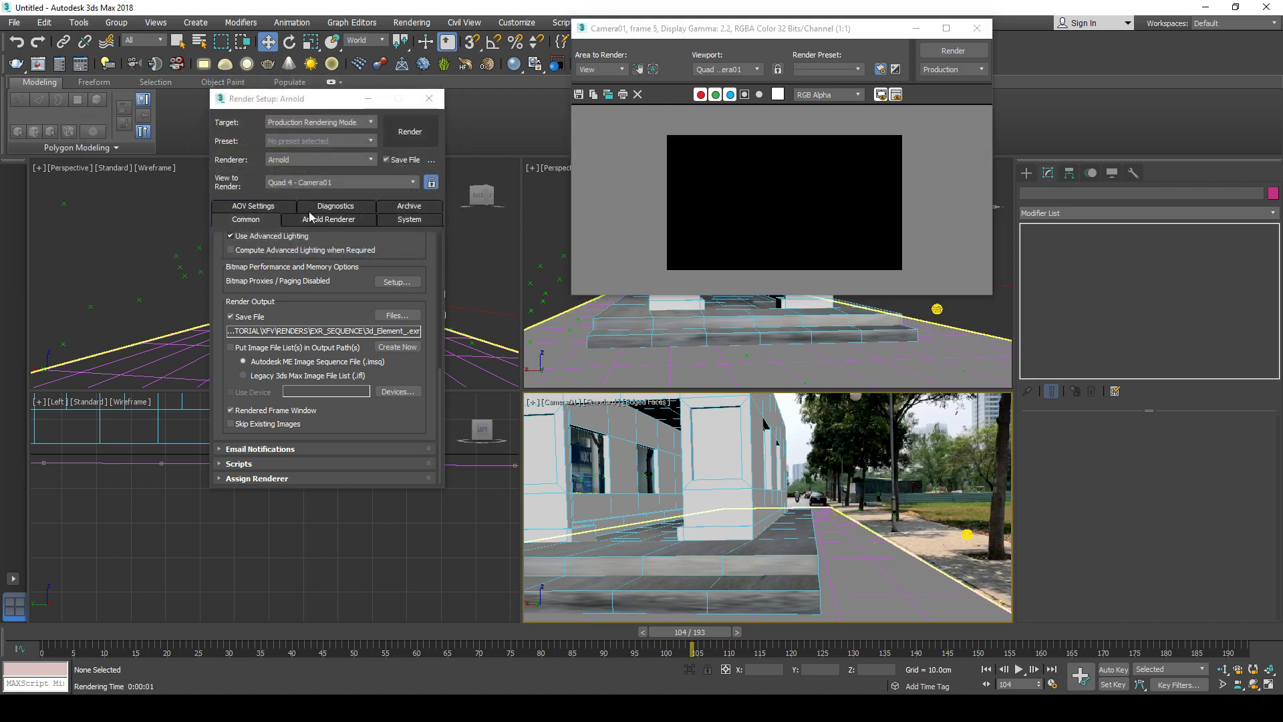
Set the output size to HDTV (video) at 1280x720 and render the EXR sequence again, overwriting the existing files.
scroll(337, 428, up, 5)
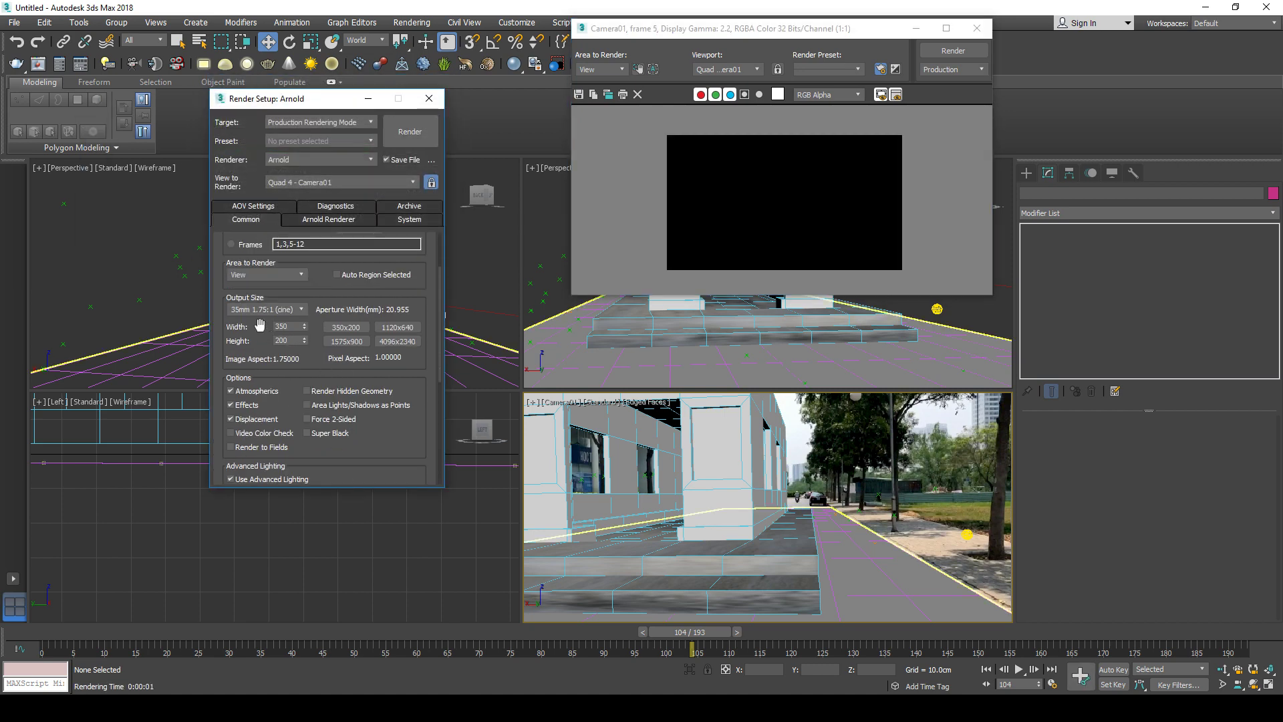
click(287, 309)
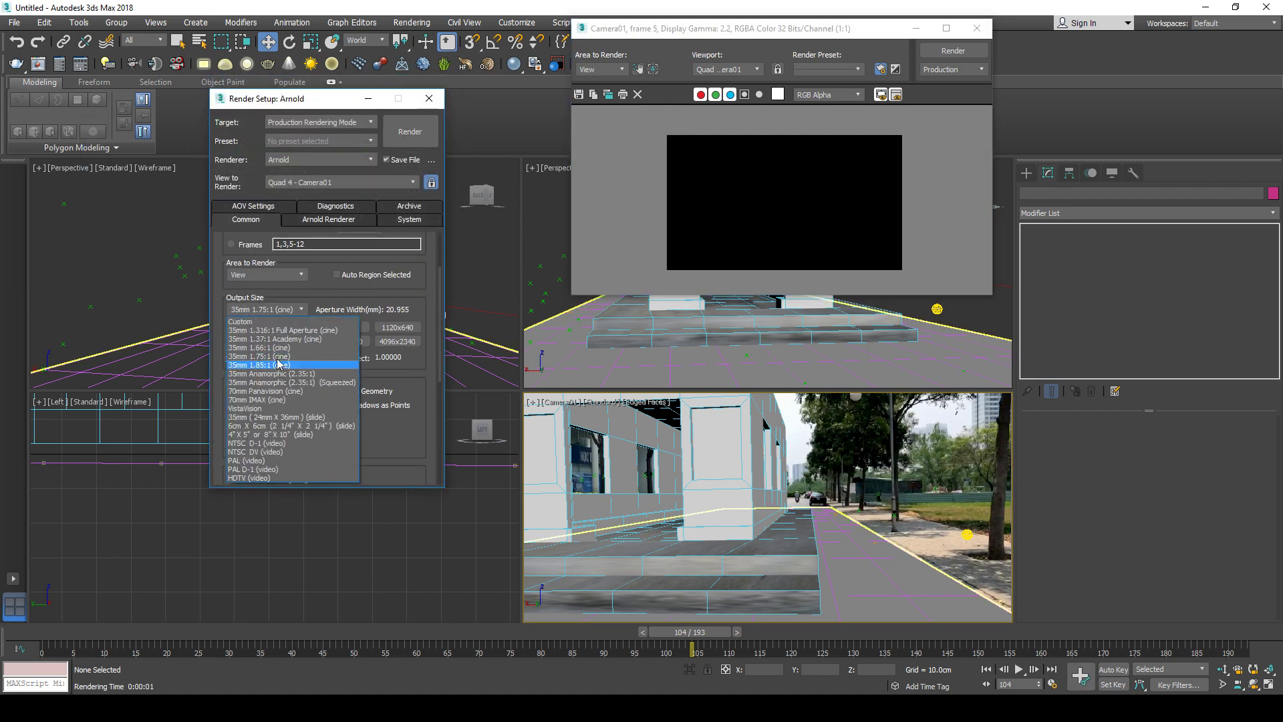
click(241, 478)
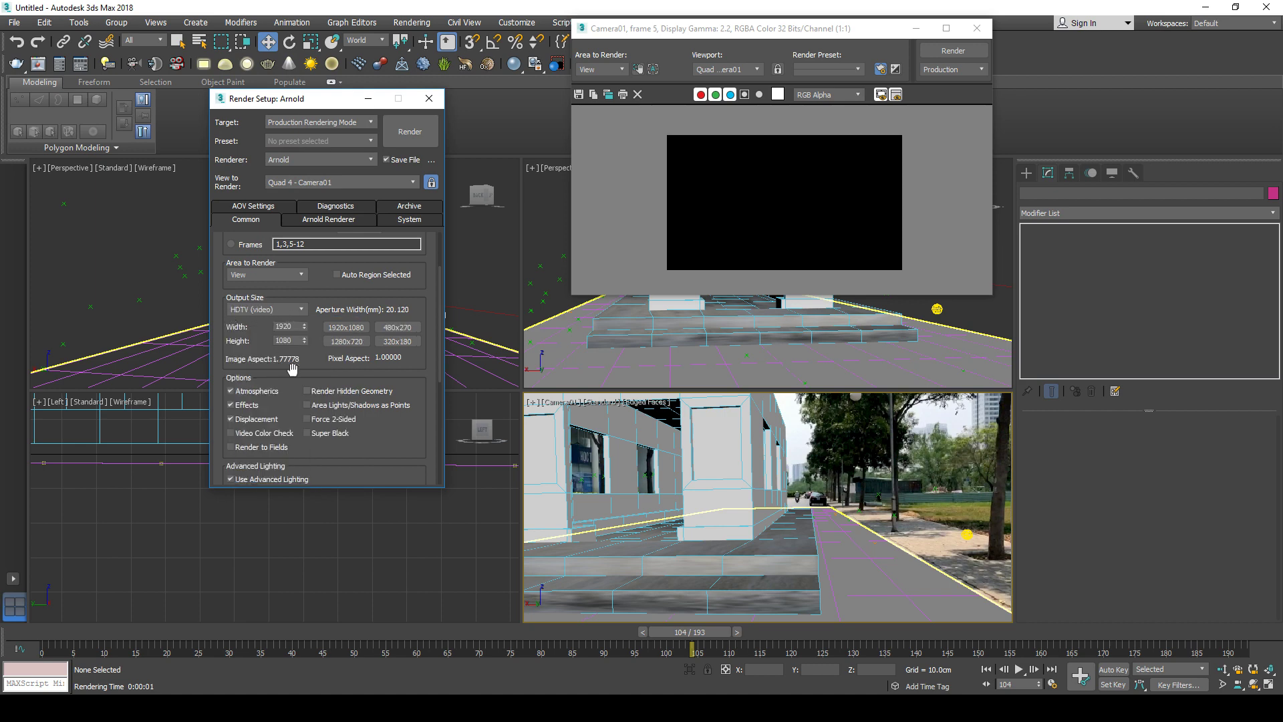
click(347, 342)
click(402, 135)
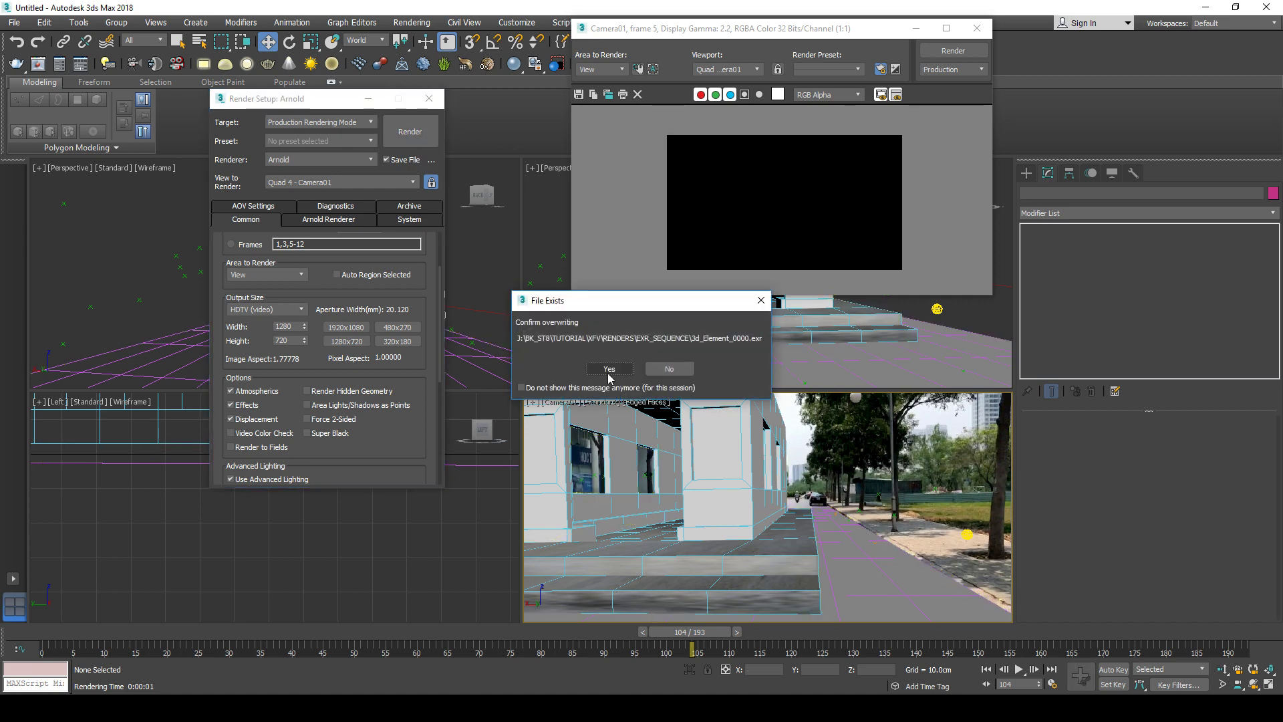
click(632, 372)
Switch to File Explorer, open RENDERS > EXR_SEQUENCE in the XFV folder to check the rendered EXR files, and return to 3ds Max.
click(178, 707)
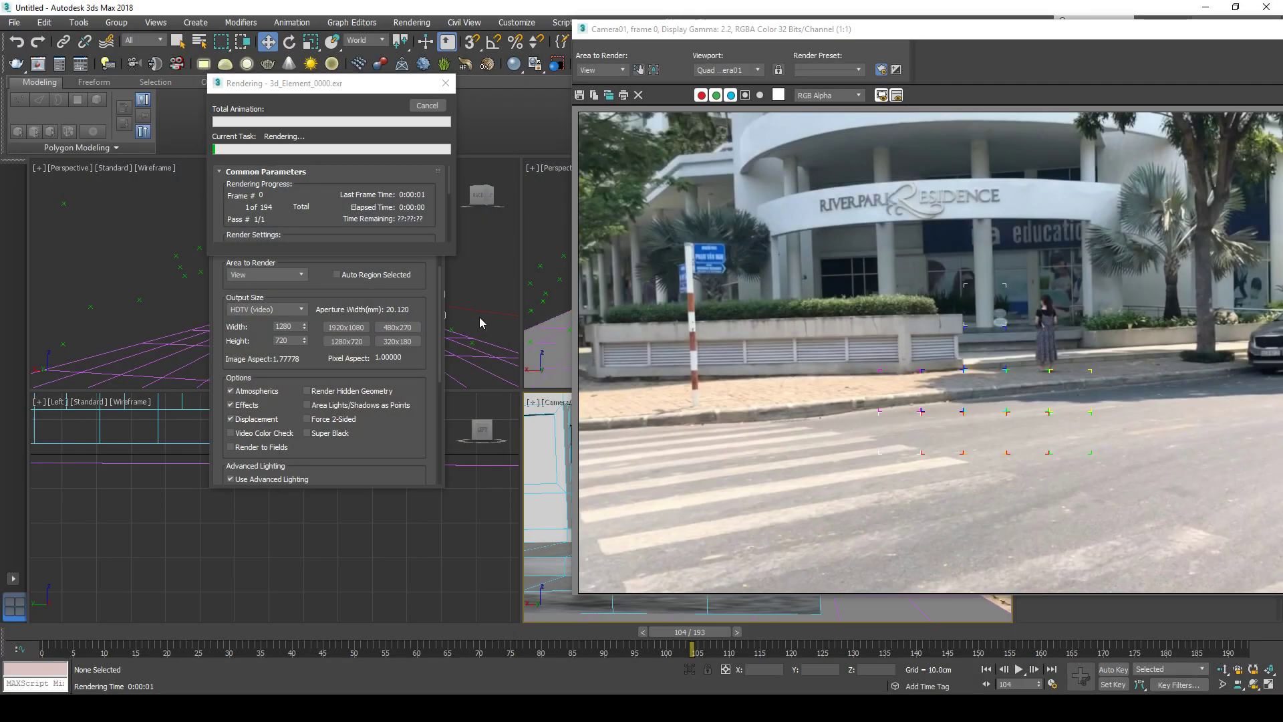
click(178, 708)
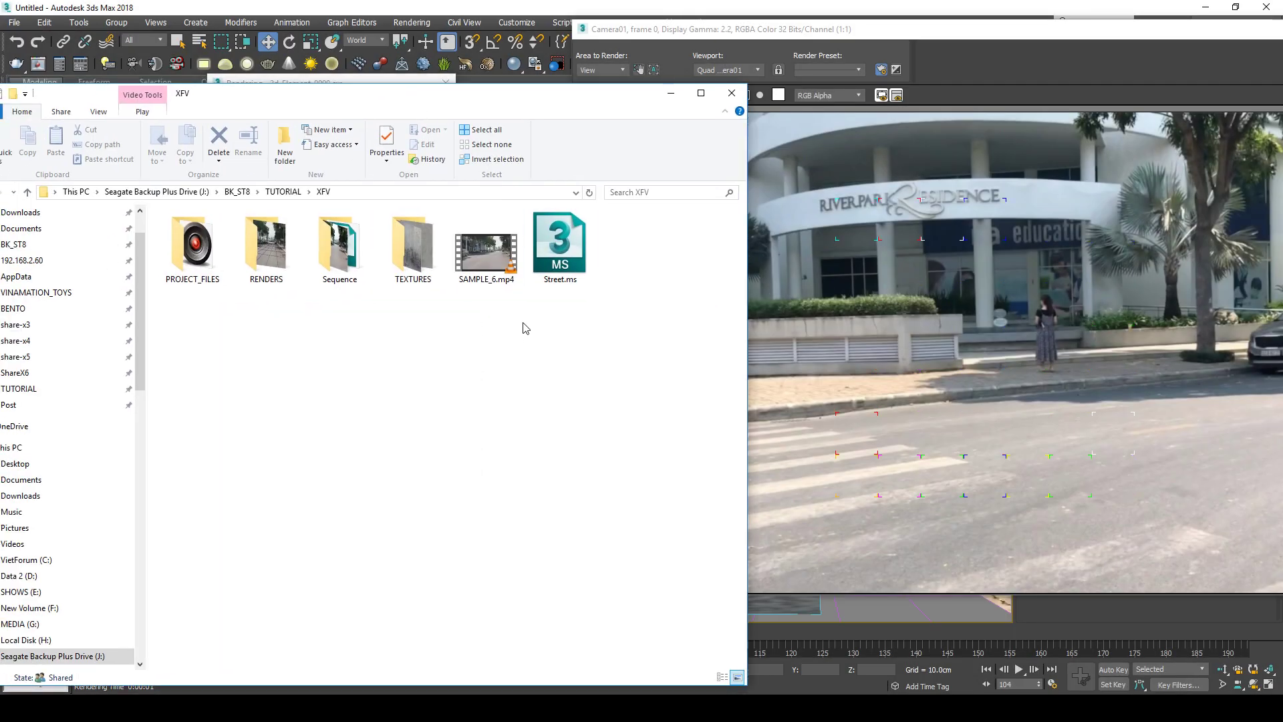
double_click(265, 264)
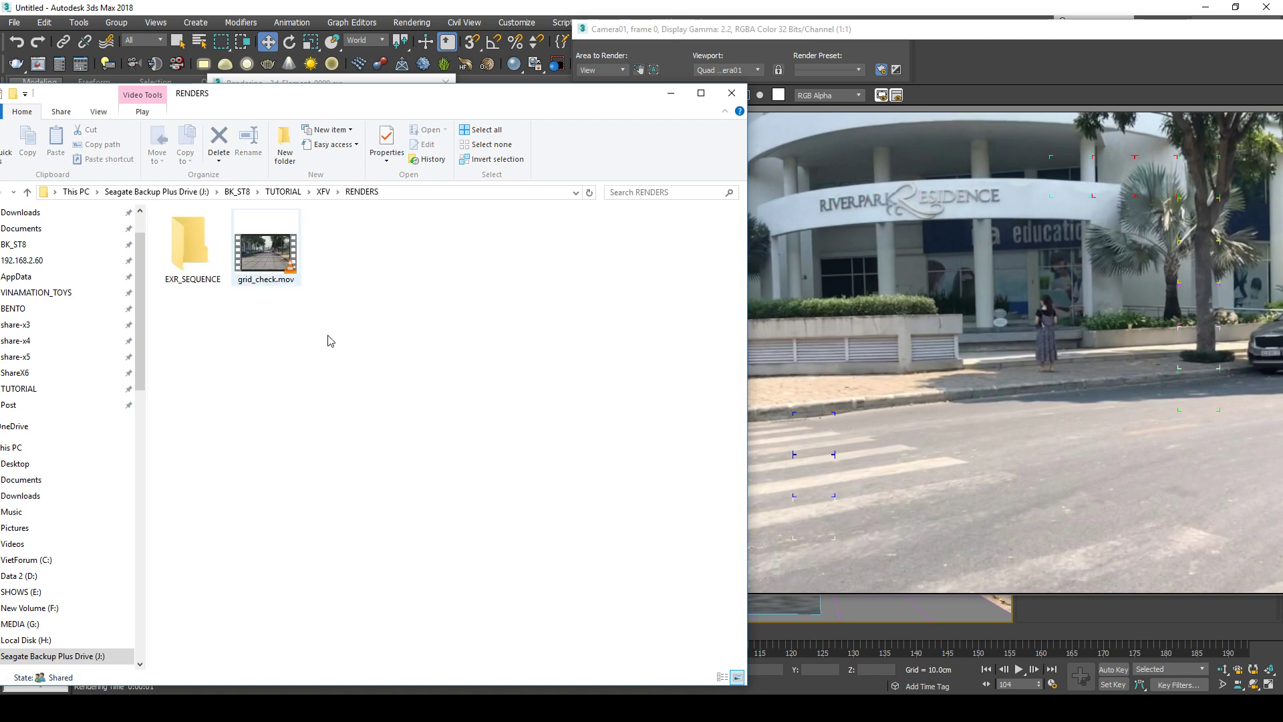
click(199, 244)
double_click(199, 244)
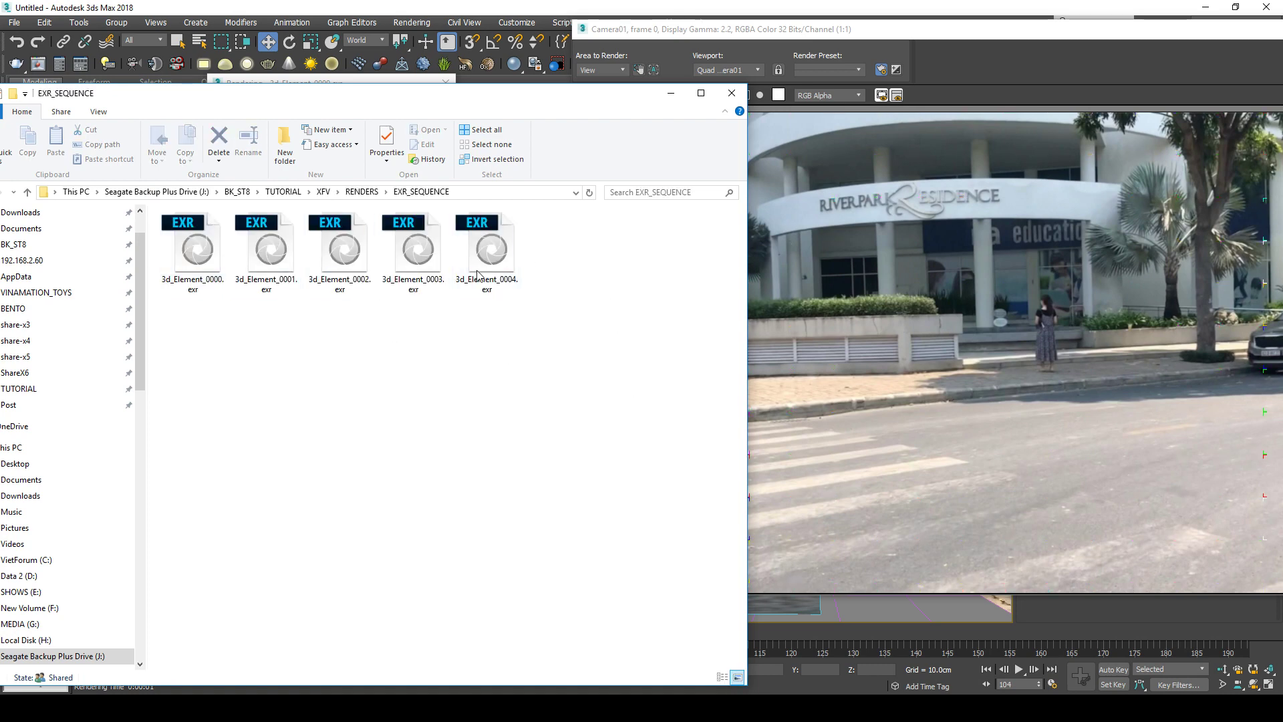
click(941, 276)
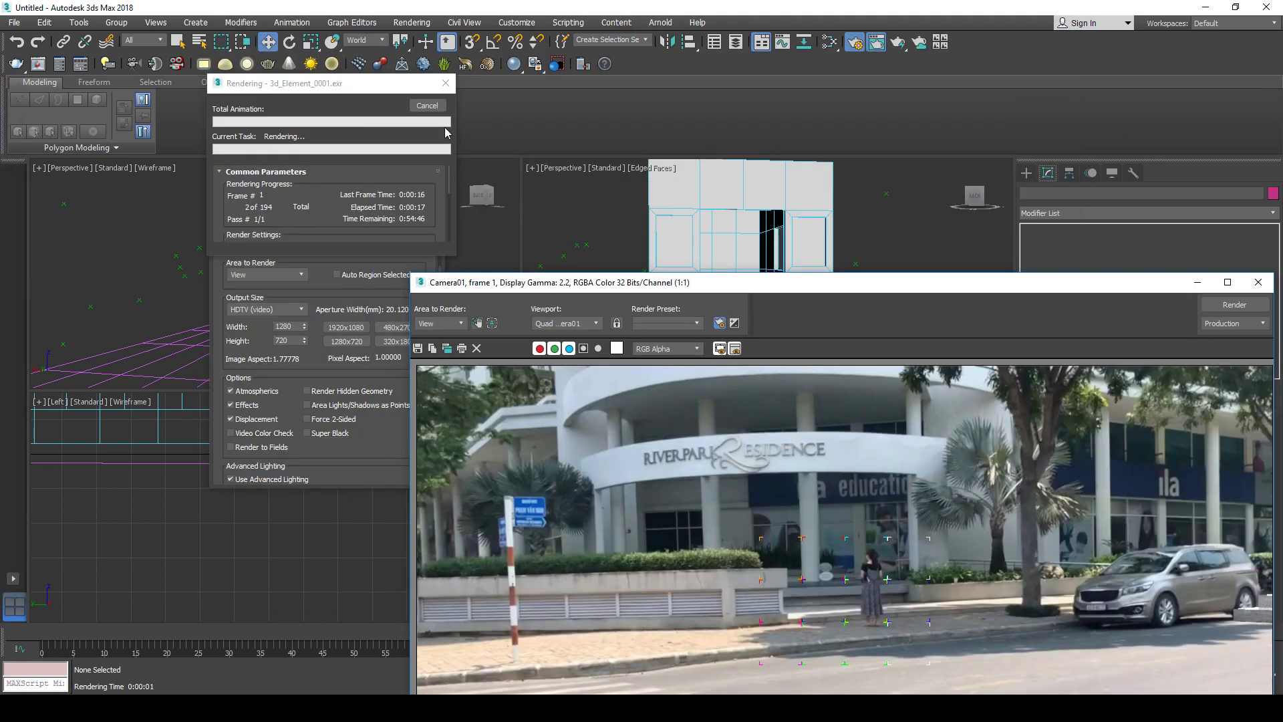
Cancel the running render and turn off the street footage environment map in the Environment and Effects settings.
key(Escape)
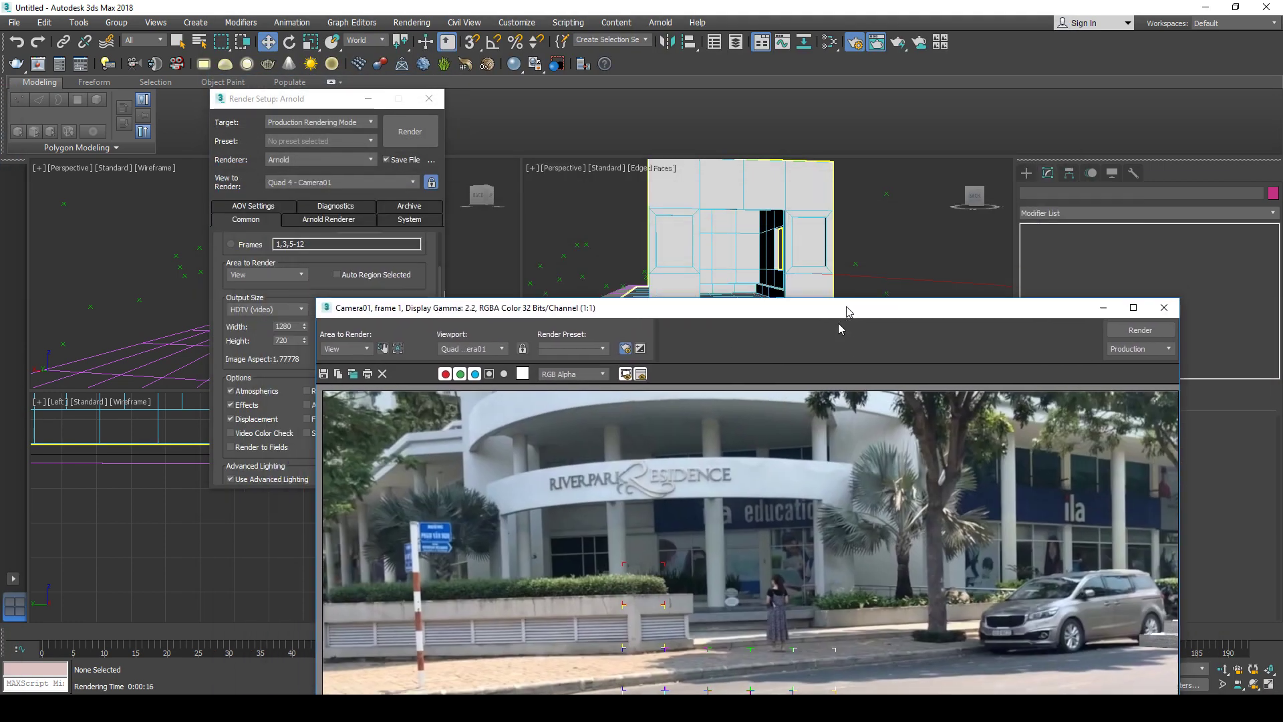
drag(843, 308, 84, 305)
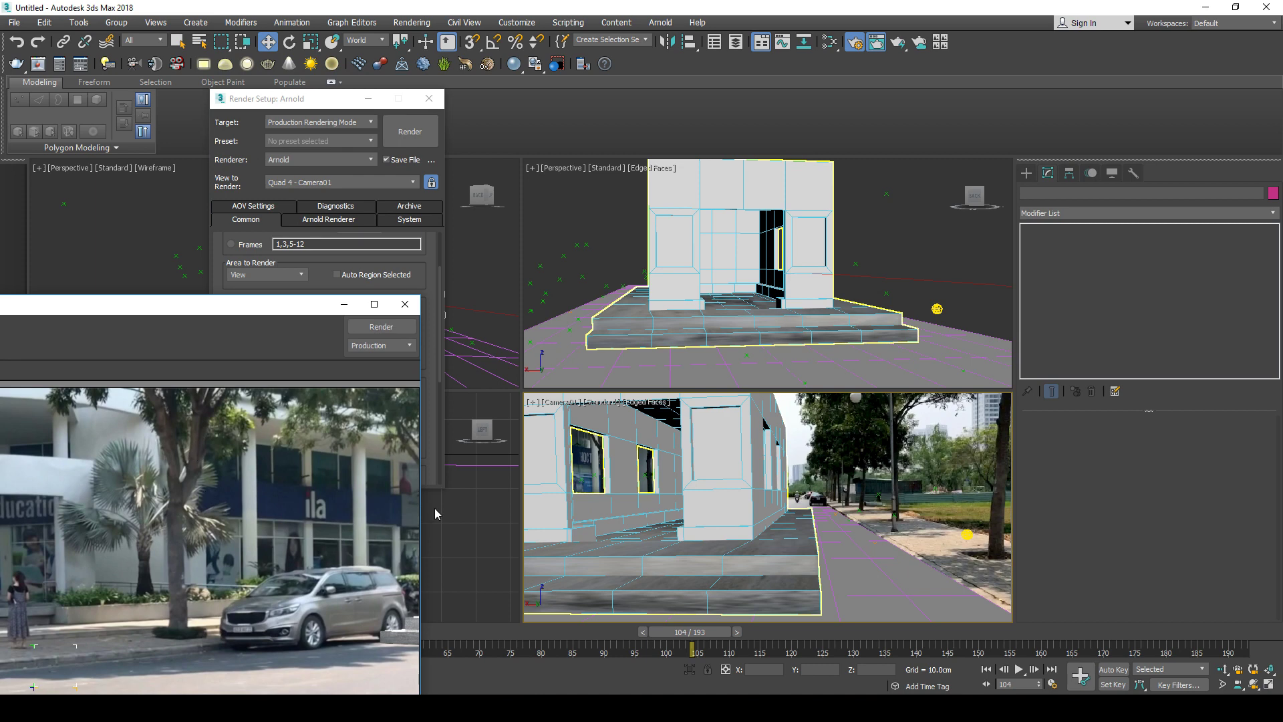
drag(269, 308, 68, 225)
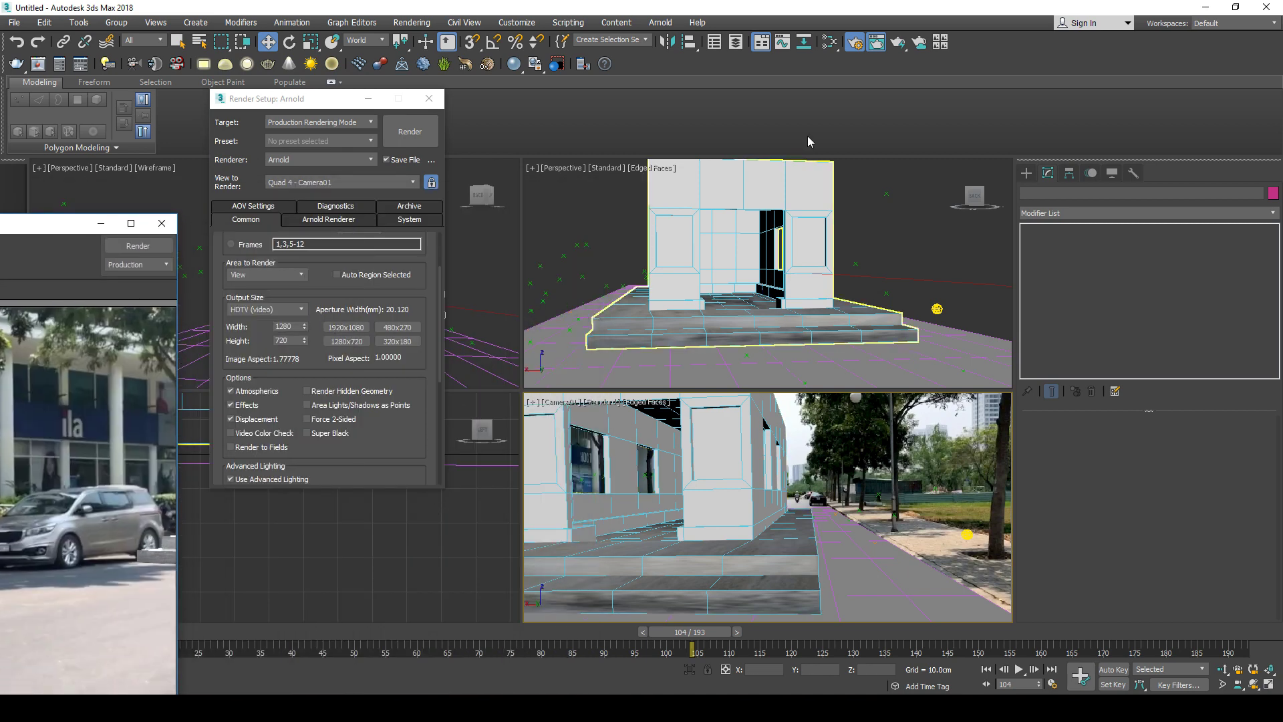
click(859, 448)
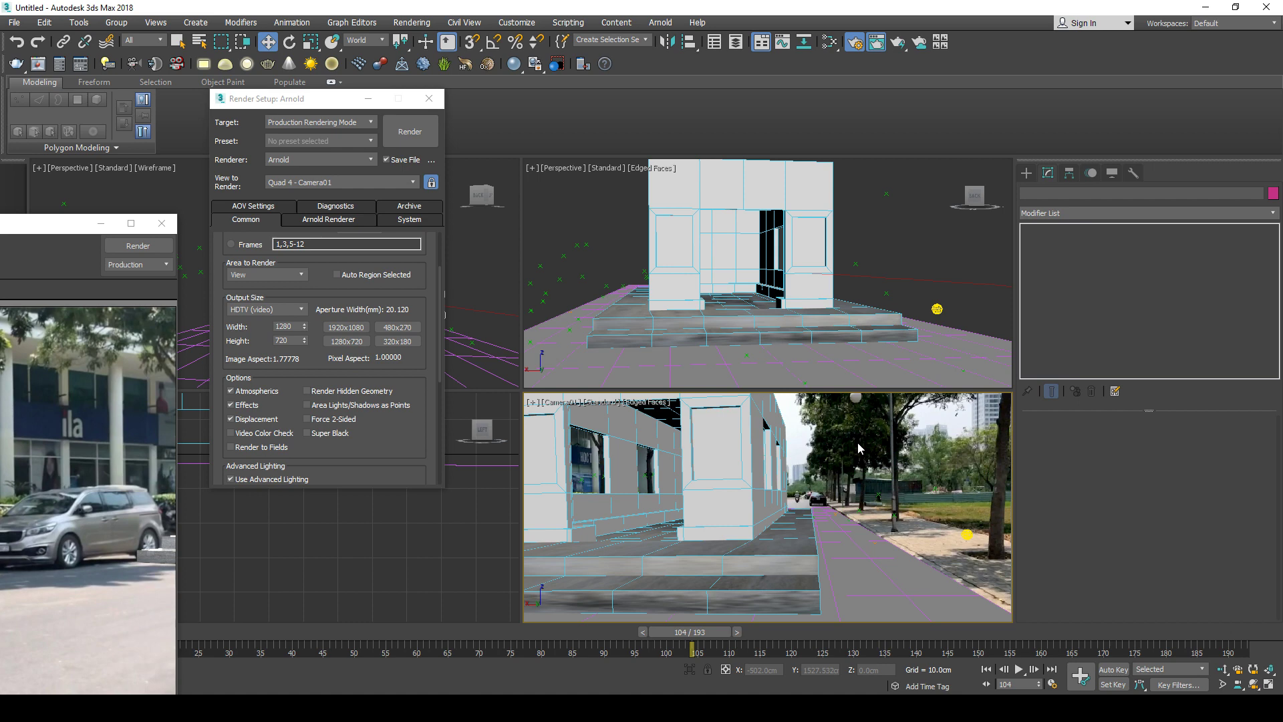
key(8)
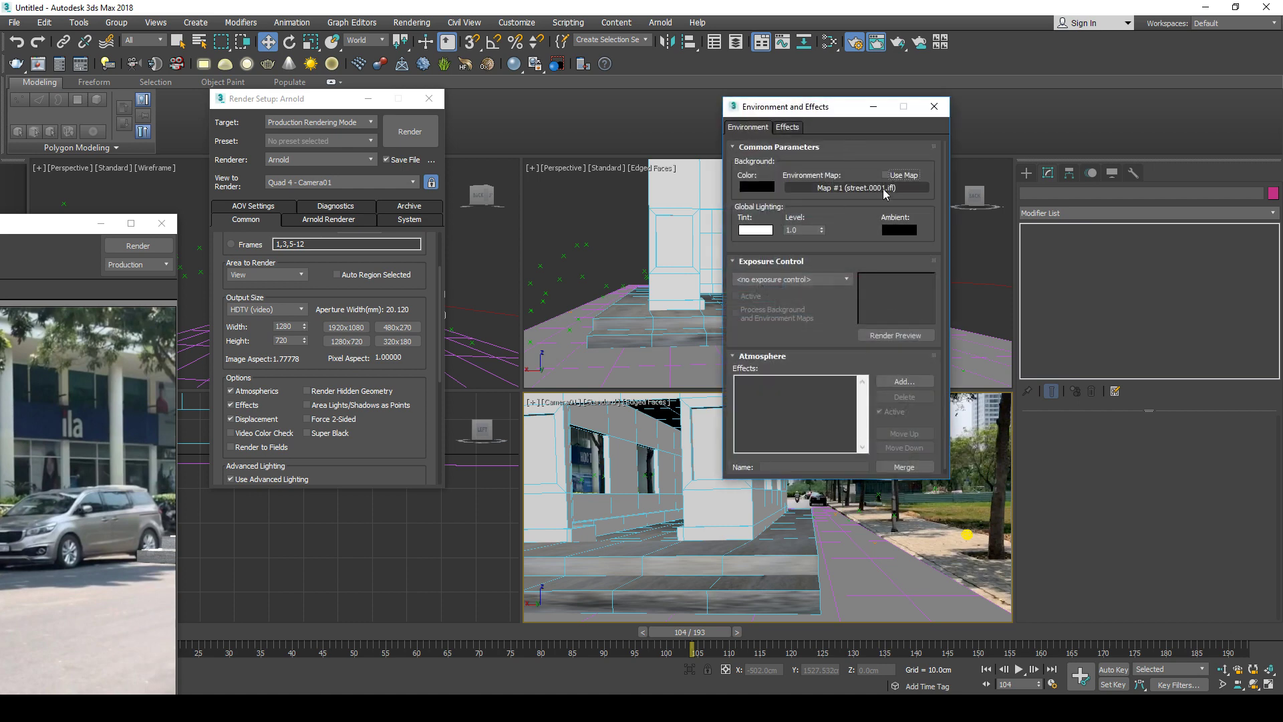
drag(27, 224, 927, 194)
Render the EXR sequence again from Camera01, overwrite the existing files, and bring the whole rendered frame into view.
click(424, 132)
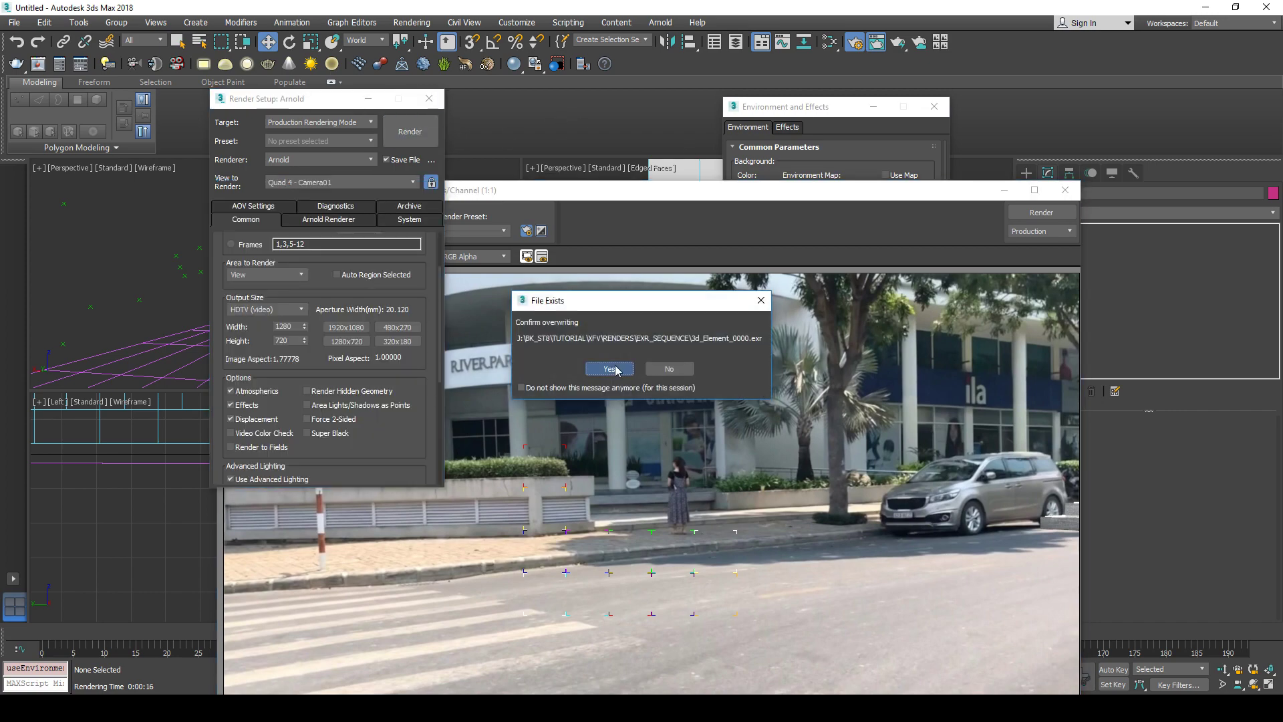
click(610, 368)
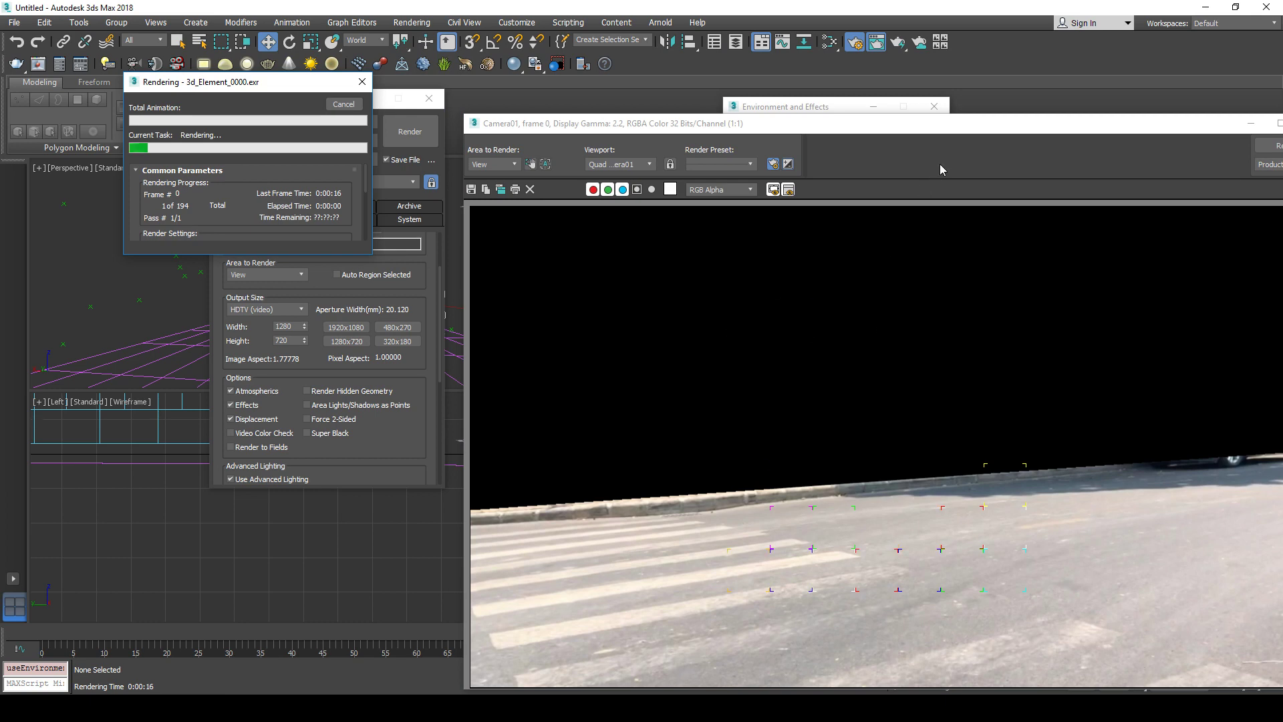
drag(973, 115, 859, 53)
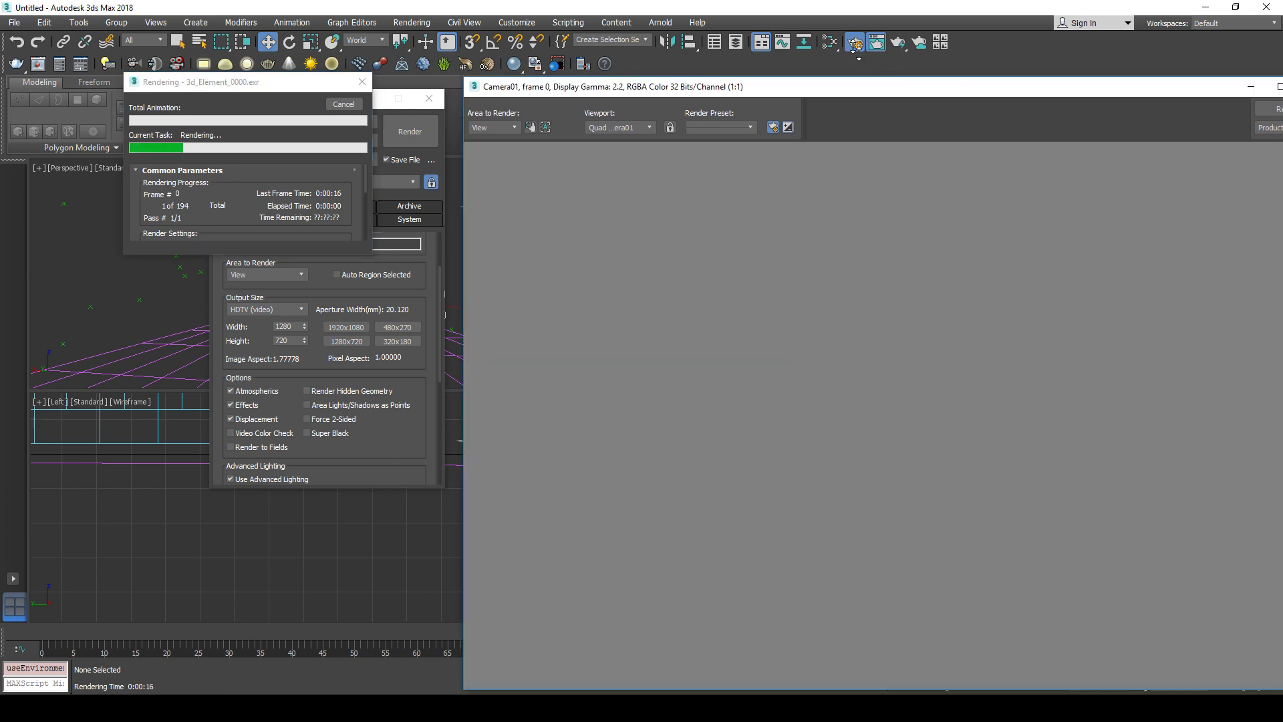
drag(953, 57, 709, 59)
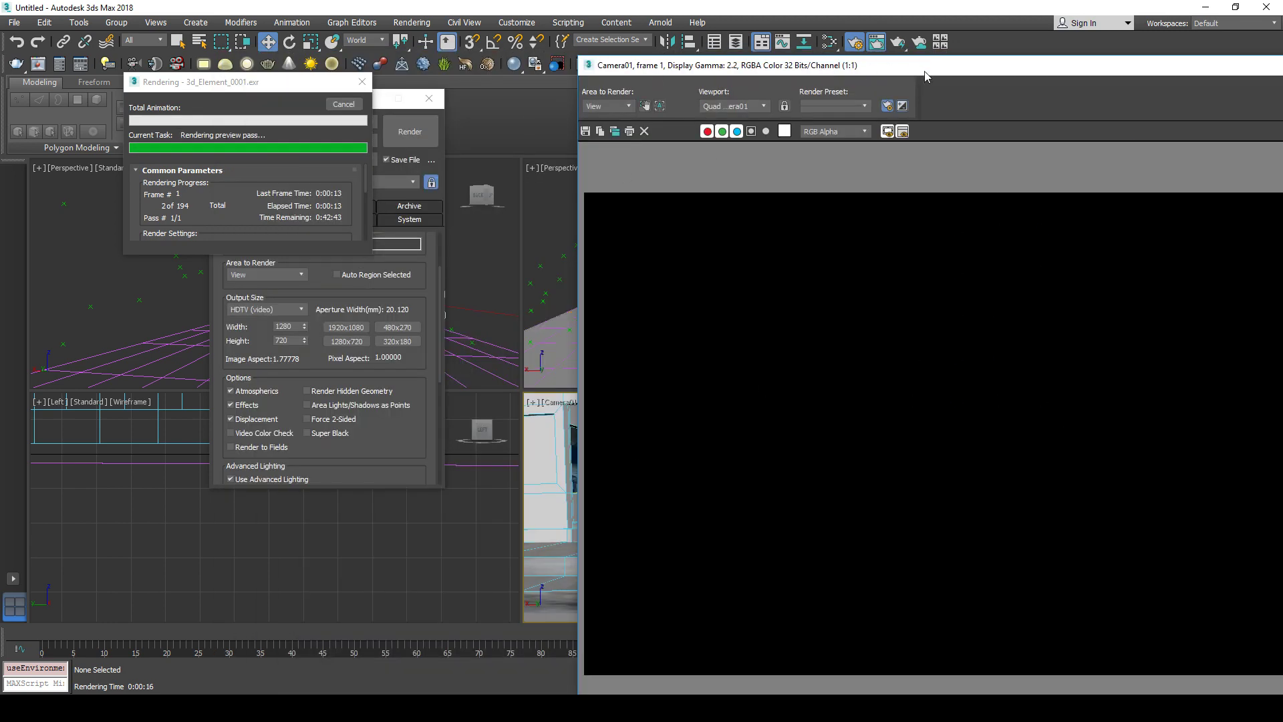
drag(924, 71, 651, 16)
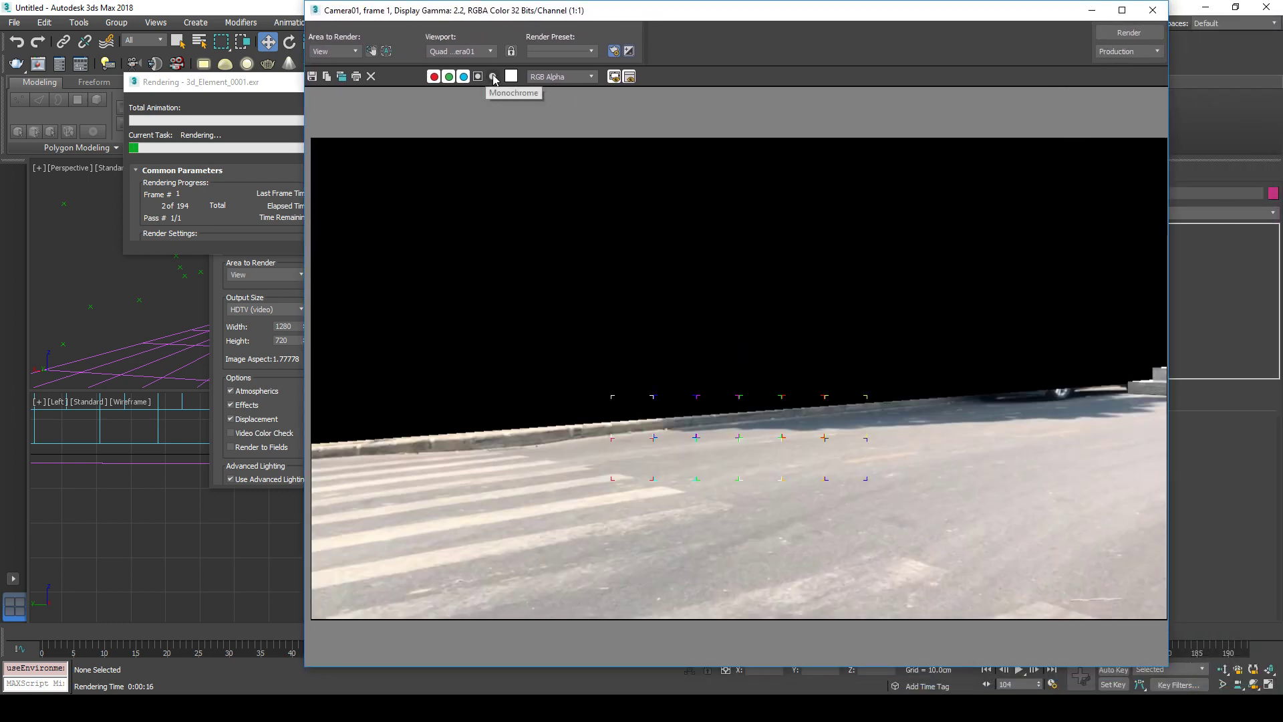
Inspect the alpha channel of the rendered frame and switch back to the color display.
click(478, 77)
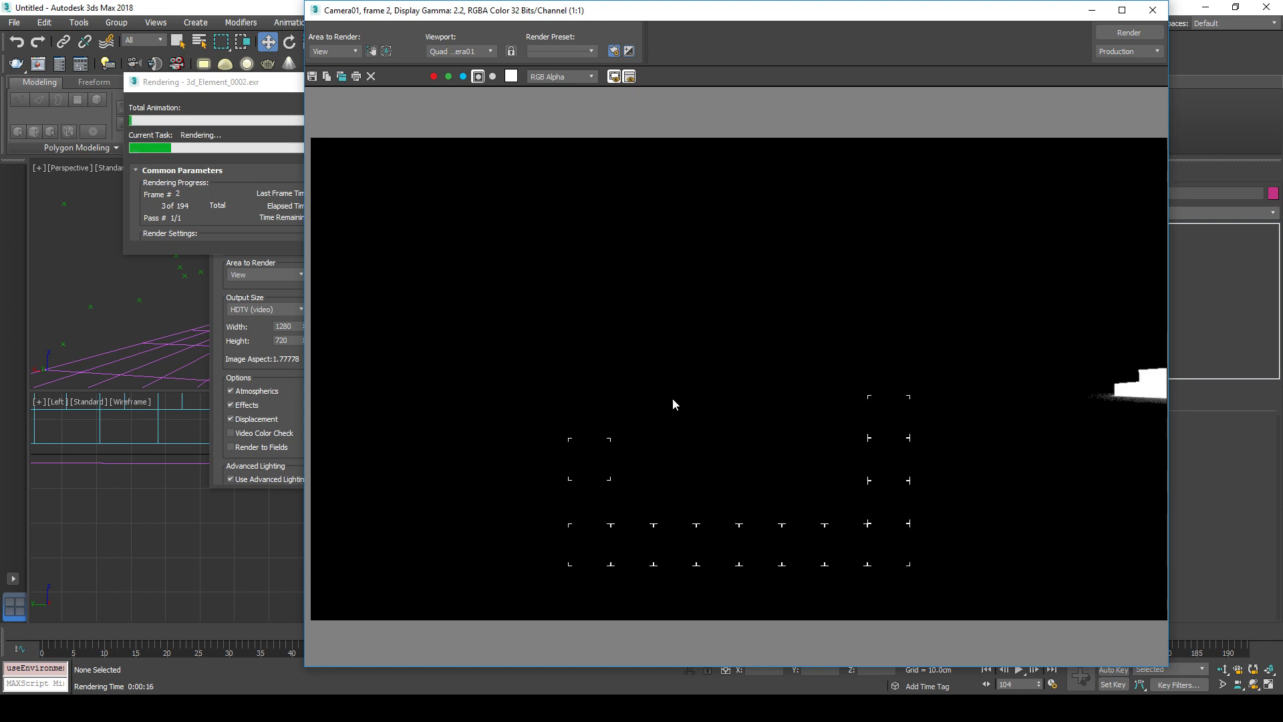
click(478, 76)
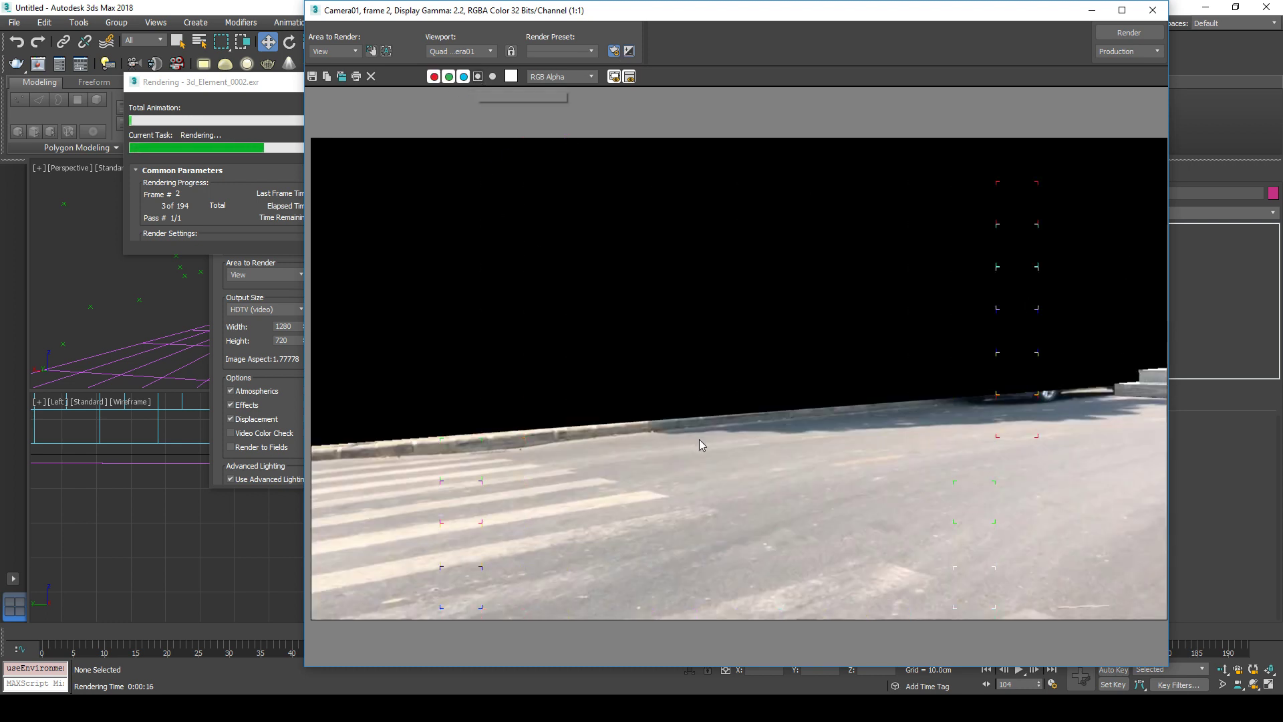
drag(488, 16, 580, 21)
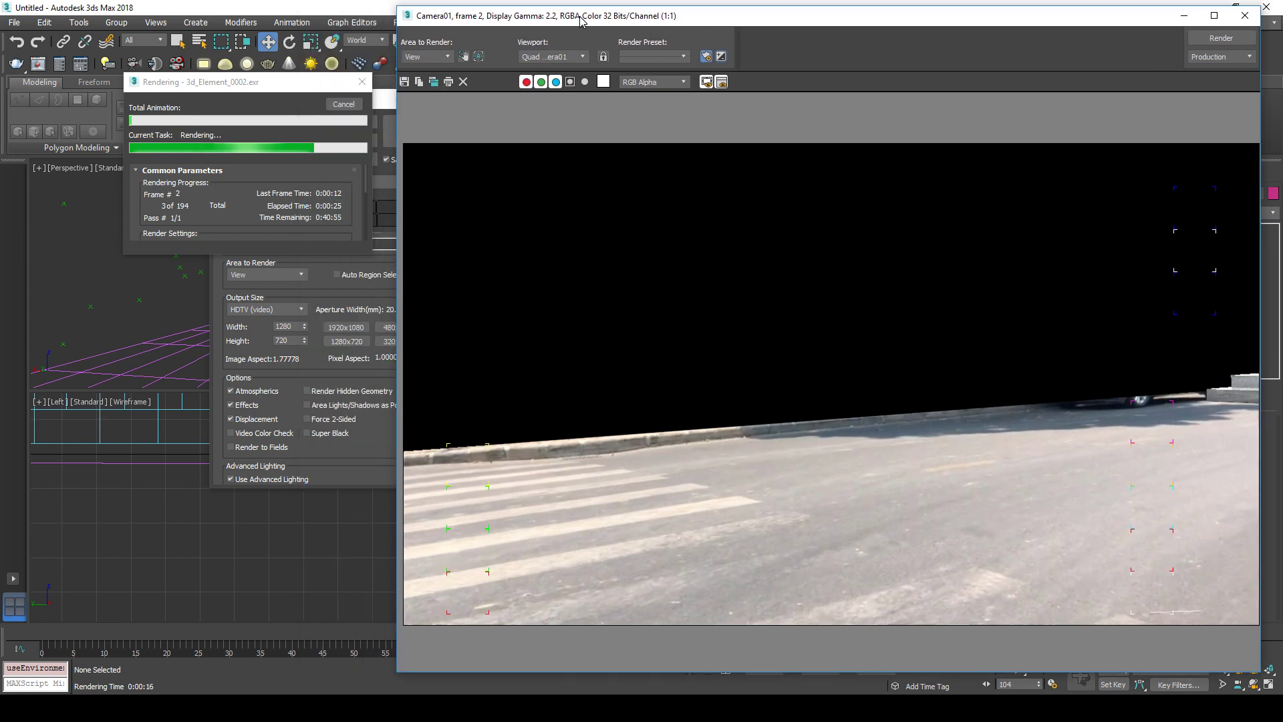